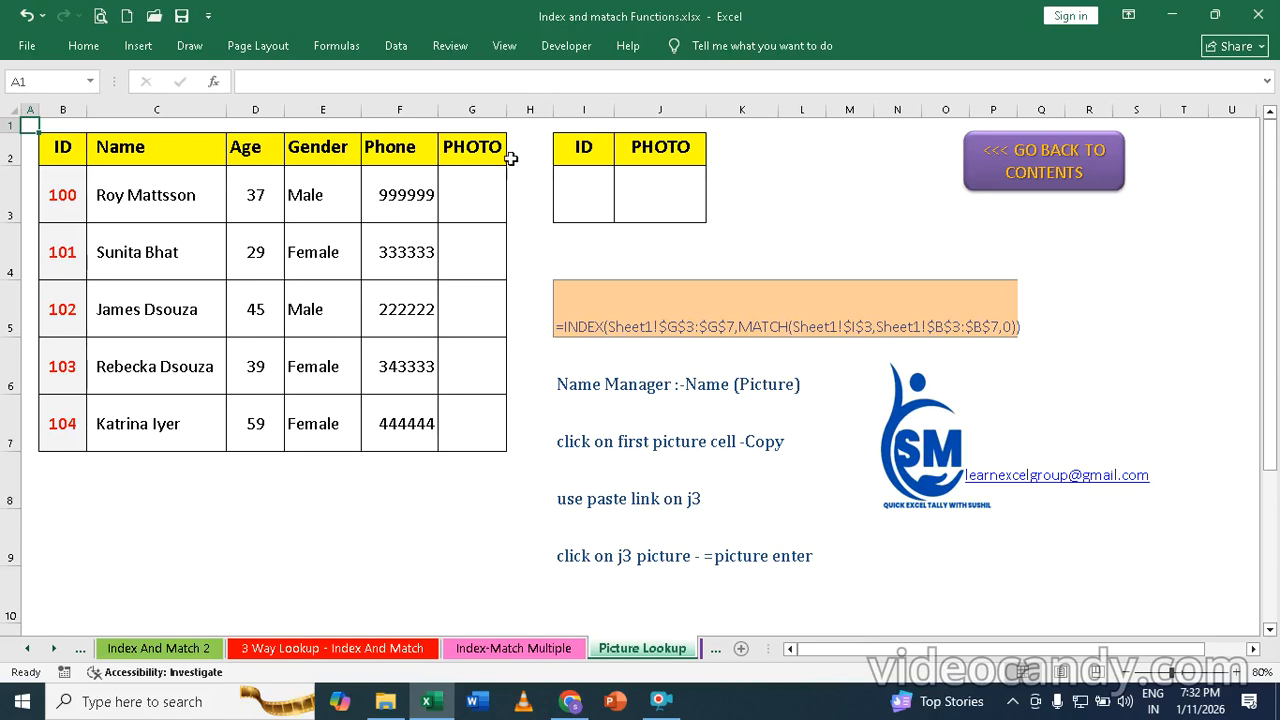
Step: Insert the photo file of the person listed in row 3 from the PIC folder on this device
left_click(584, 197)
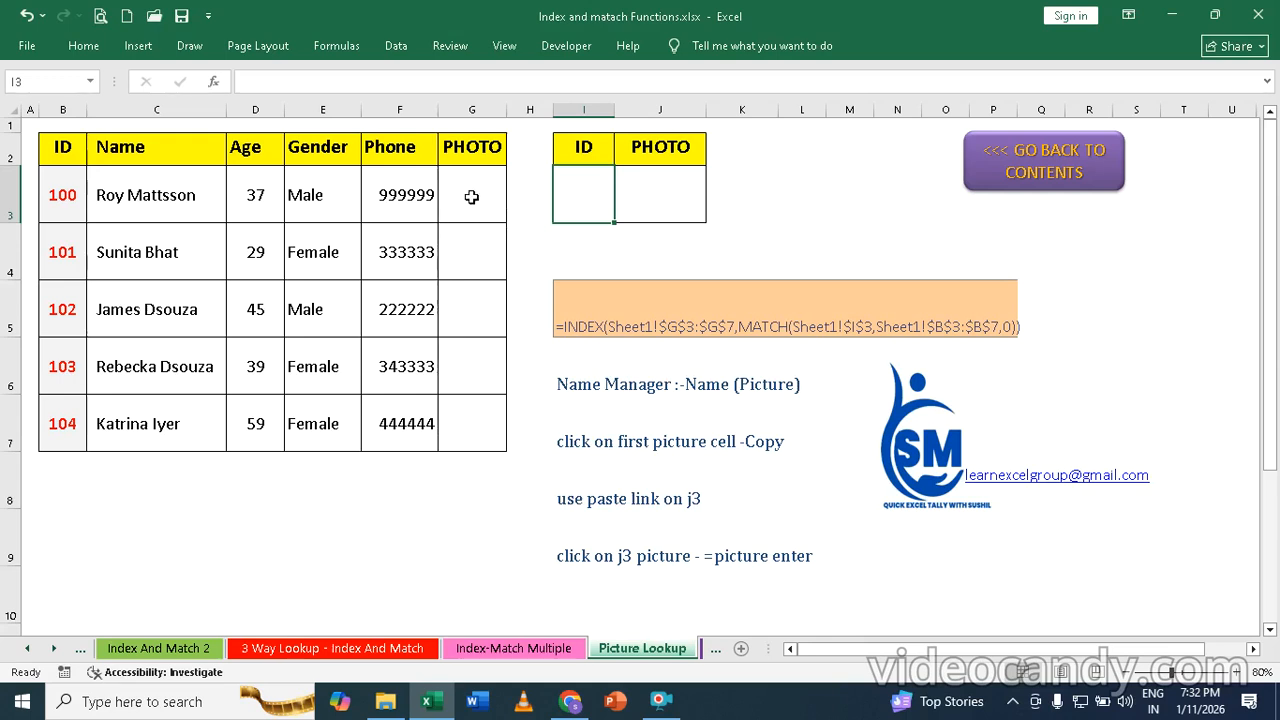
left_click(138, 46)
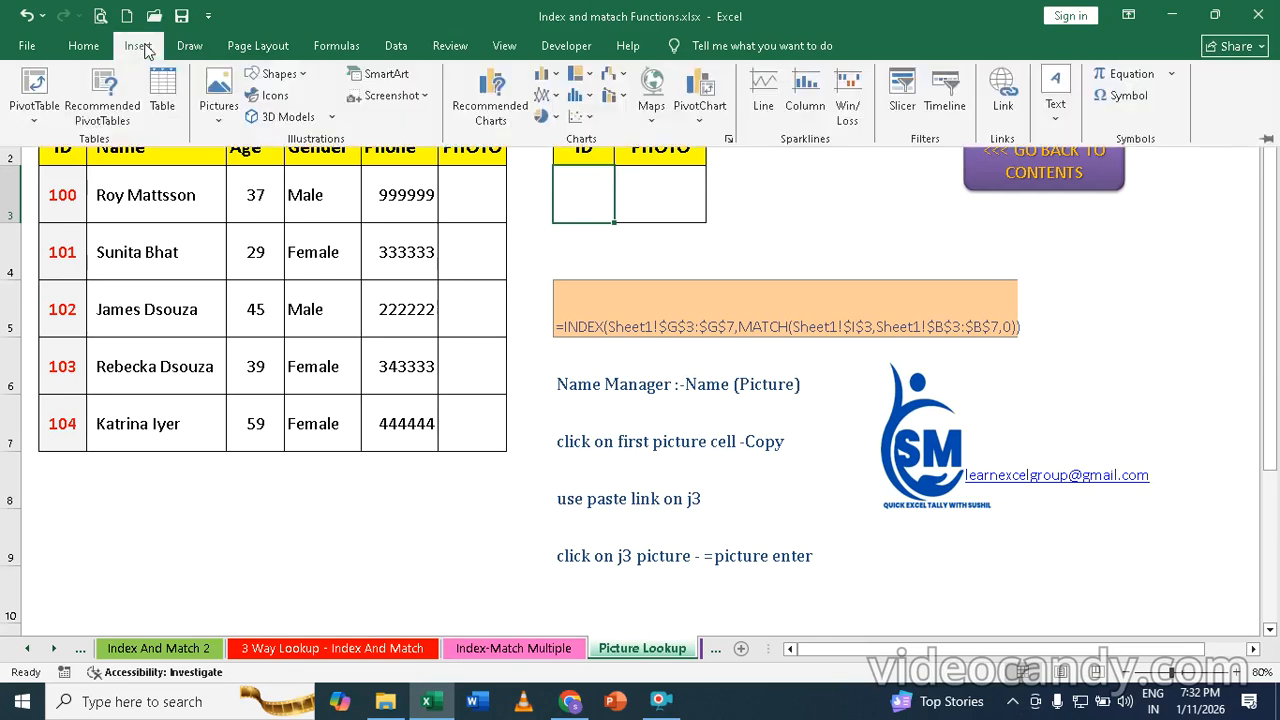
left_click(222, 121)
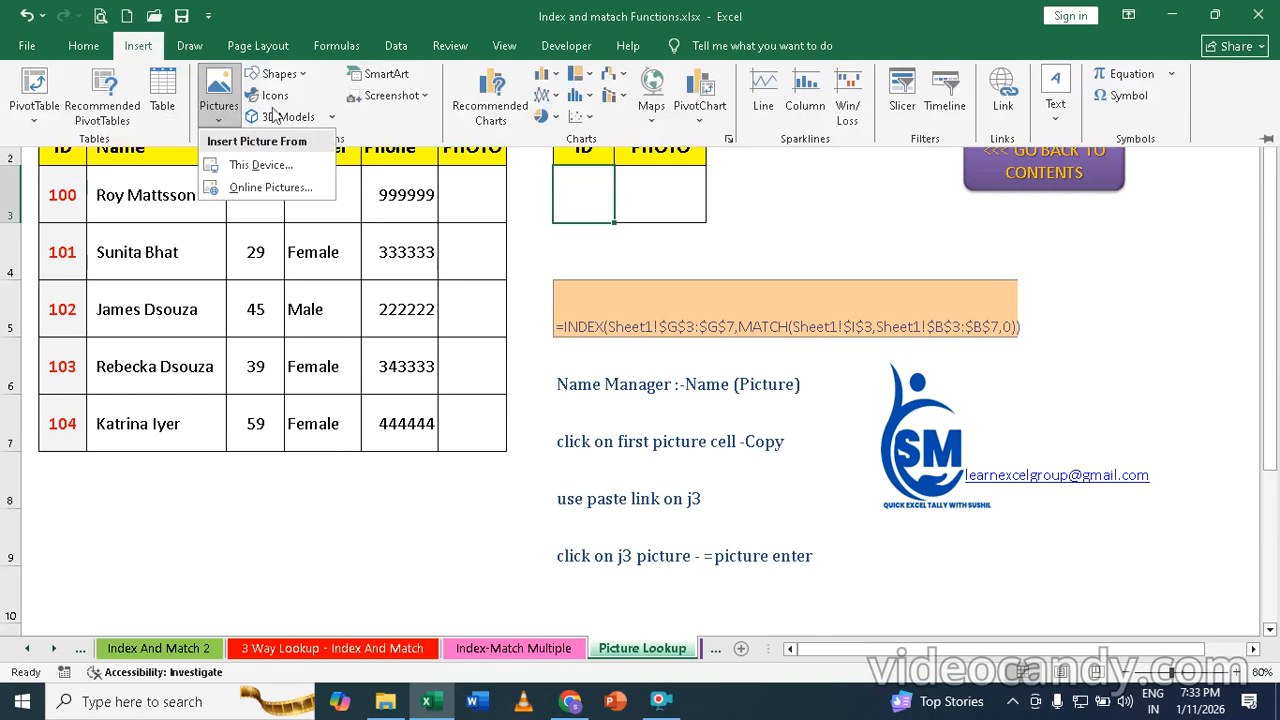
left_click(262, 164)
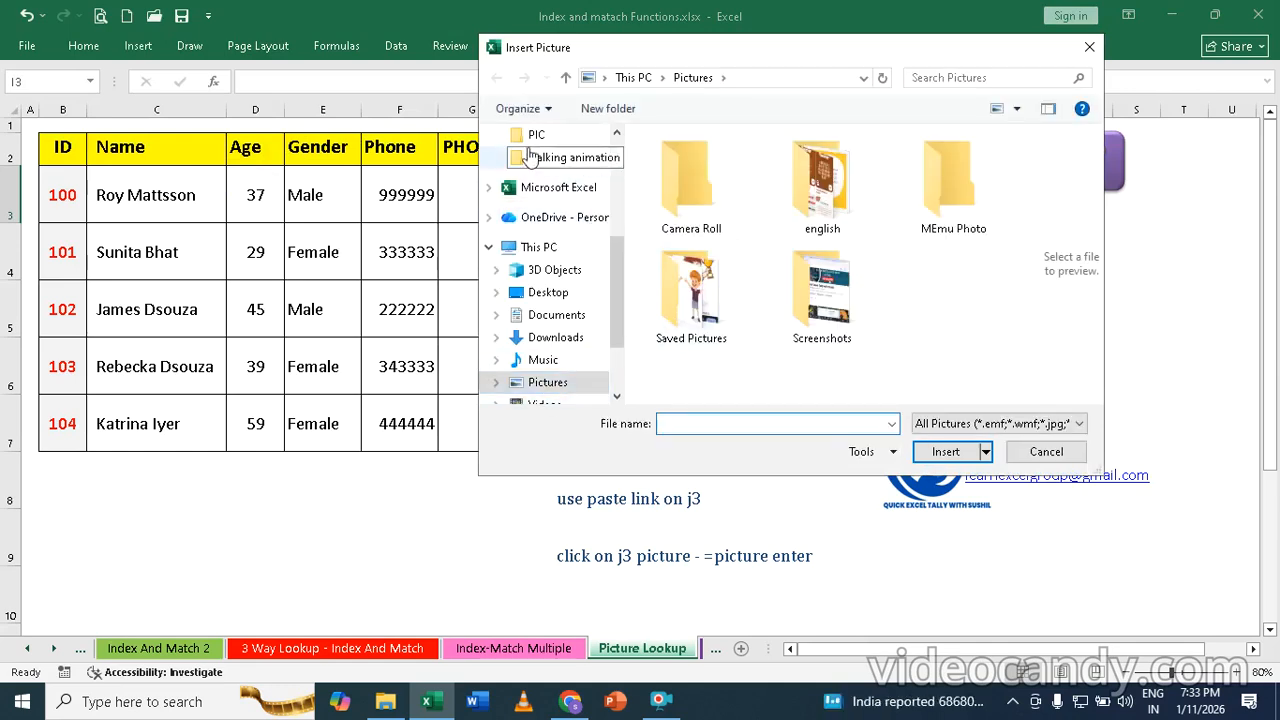
scroll(530, 162, "up", 1)
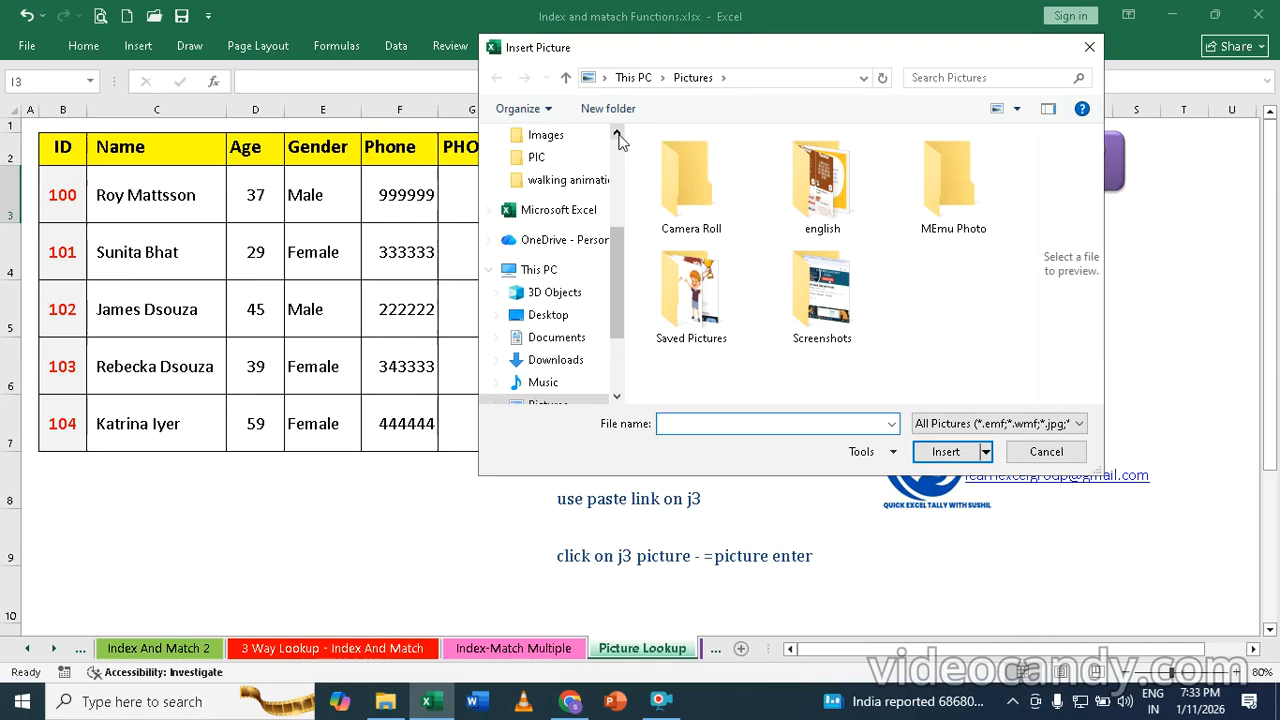
left_click(534, 160)
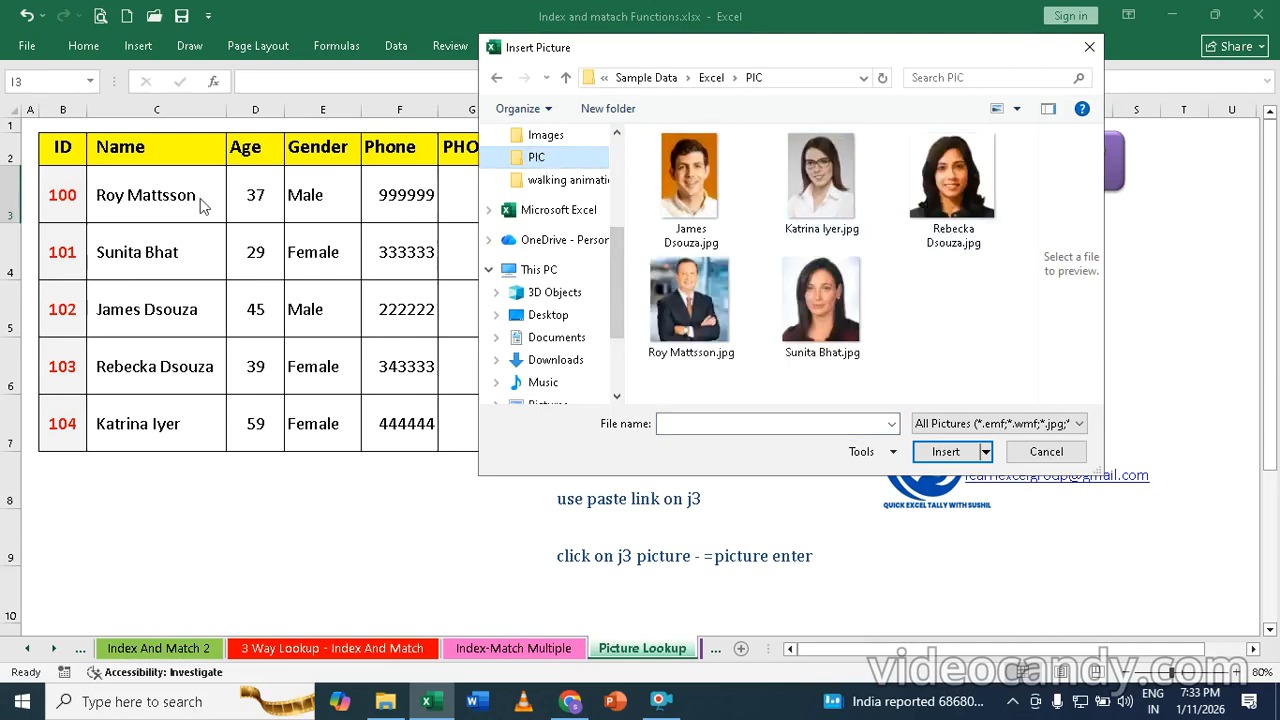
left_click(698, 298)
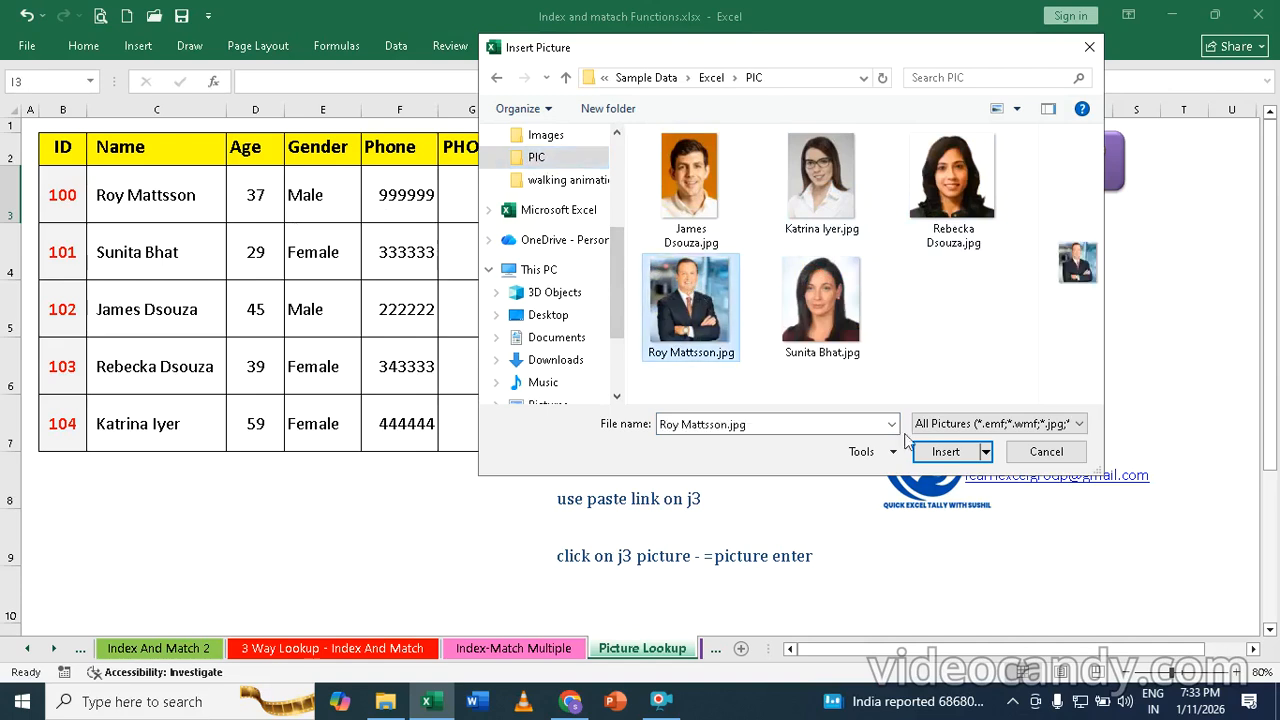
left_click(950, 452)
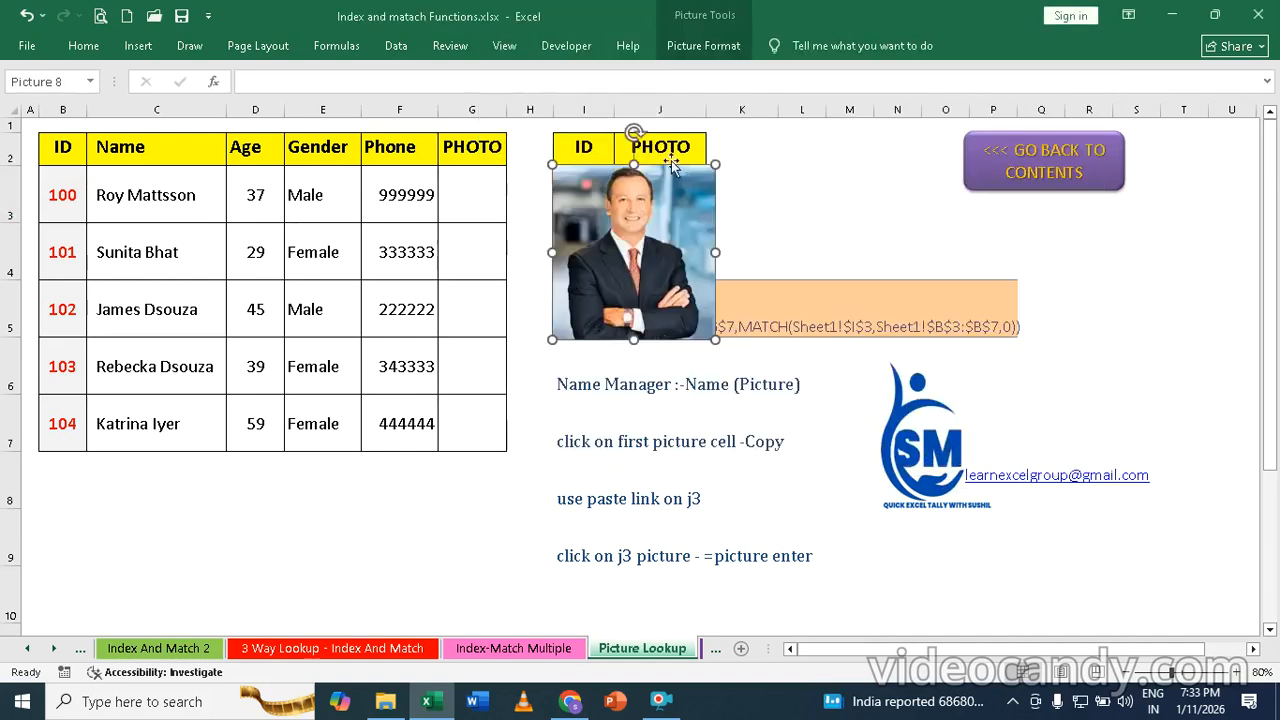
Step: Shrink the inserted photo of the row 3 person to thumbnail size and place it inside cell G3
left_click_drag(552, 165, 662, 282)
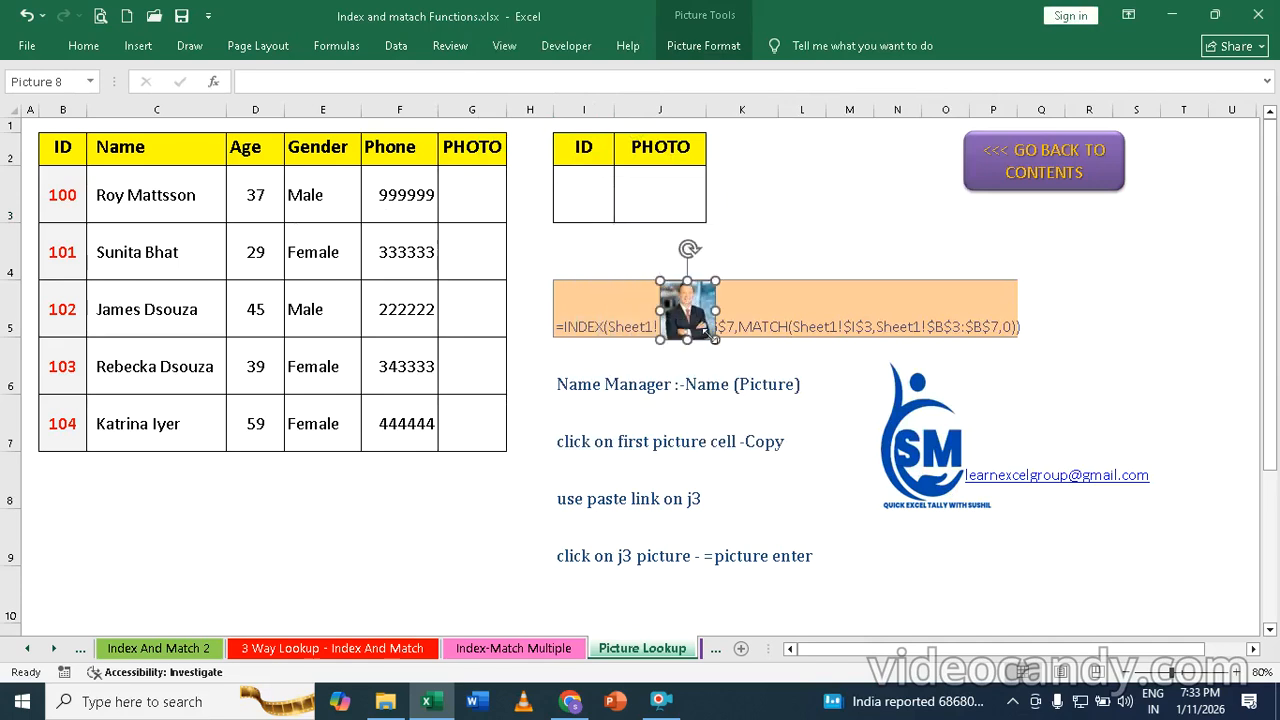
left_click_drag(716, 341, 458, 178)
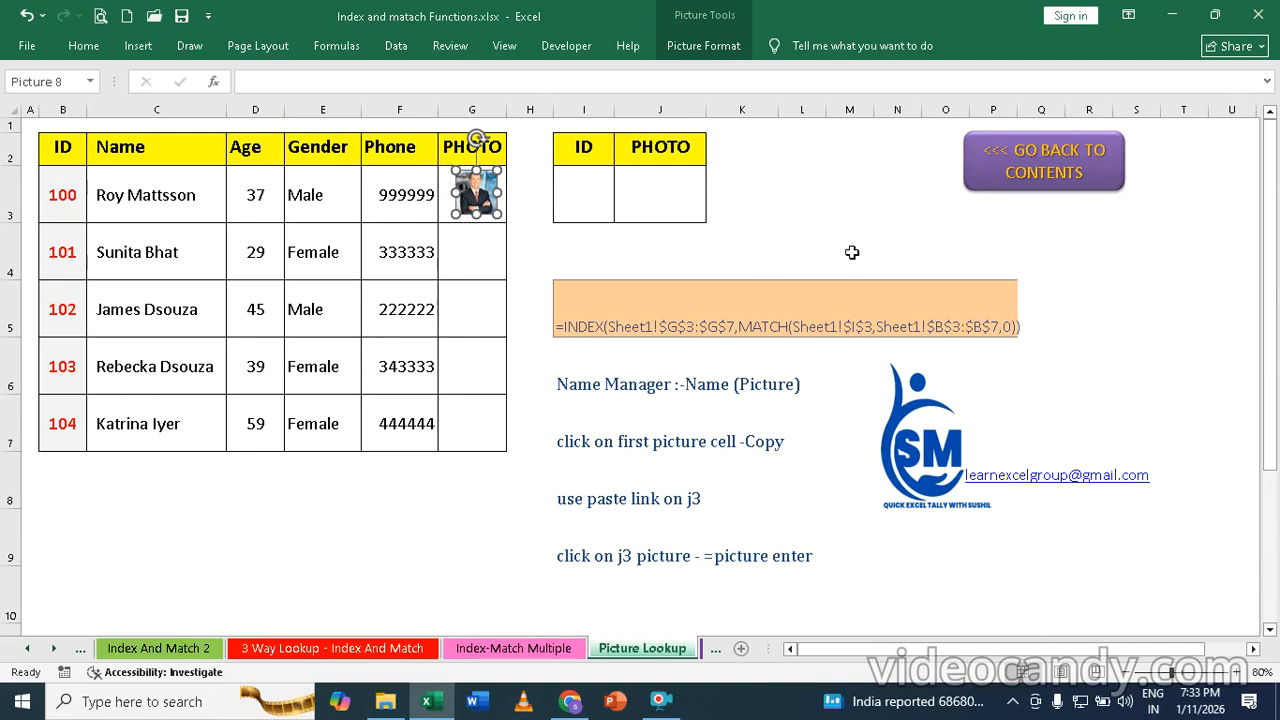
left_click(727, 245)
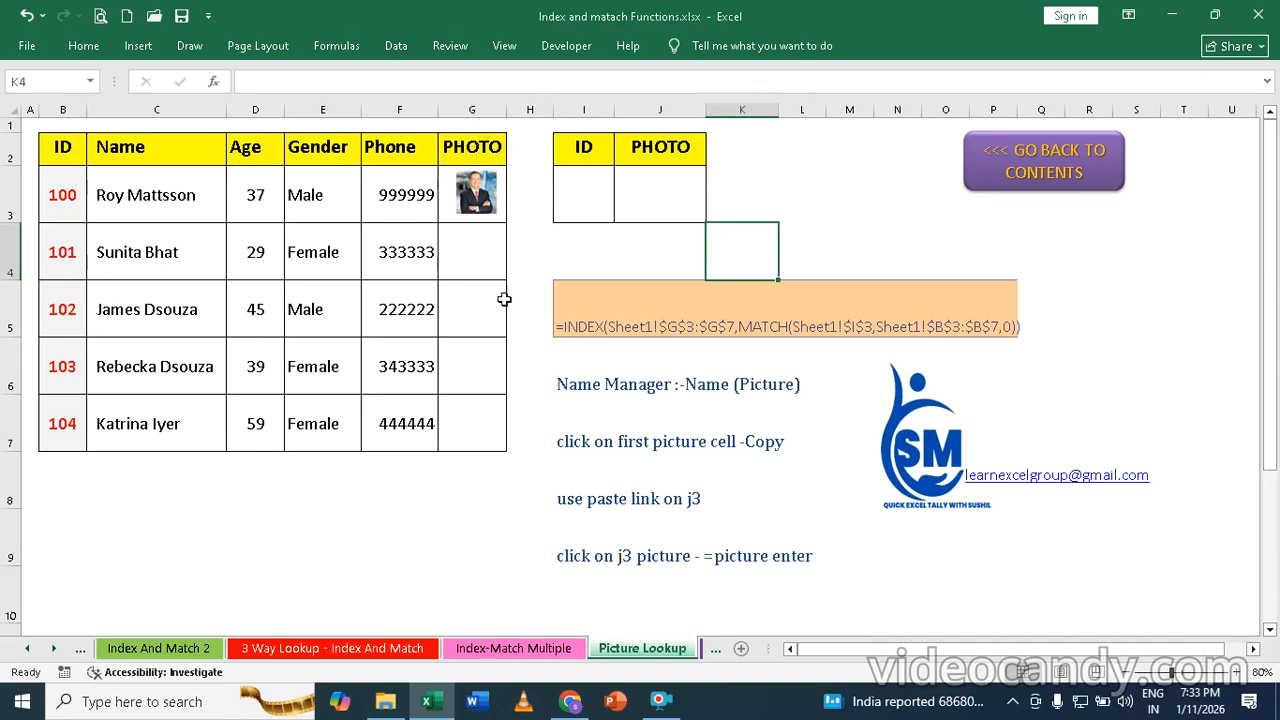
Step: Insert the photo file of the person listed in row 4 from the PIC folder
left_click(138, 46)
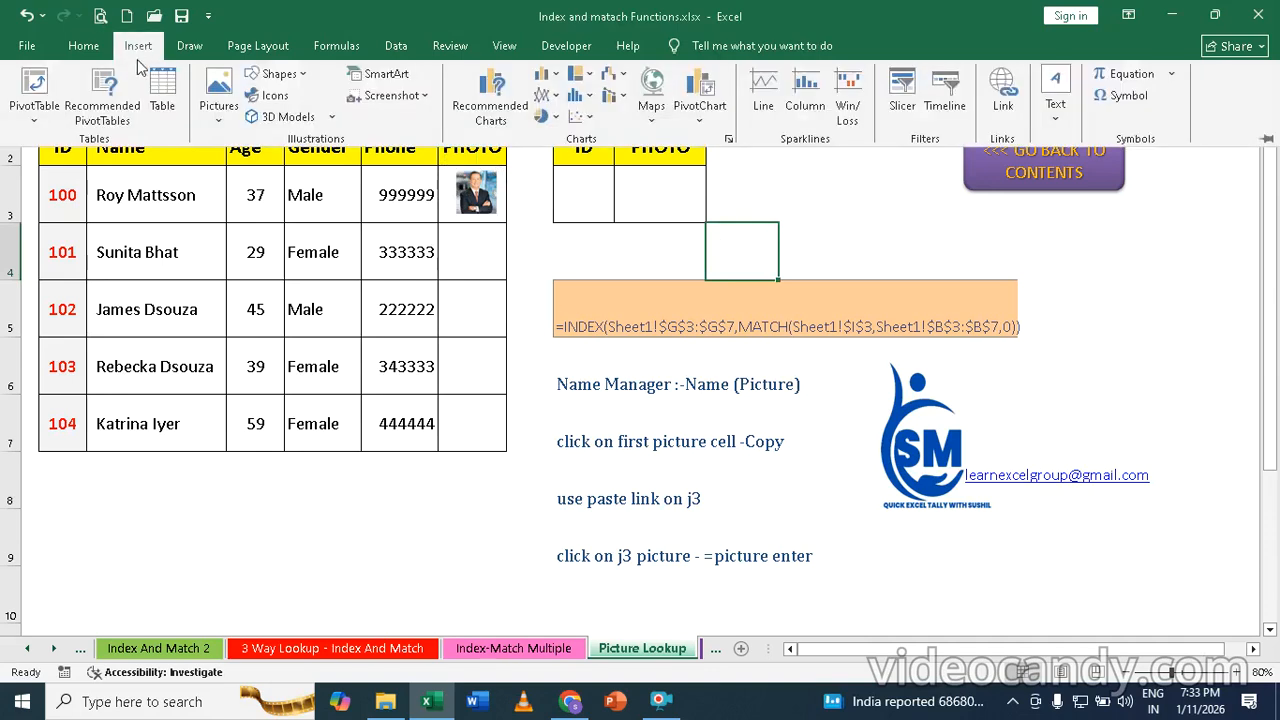
left_click(221, 127)
left_click(246, 164)
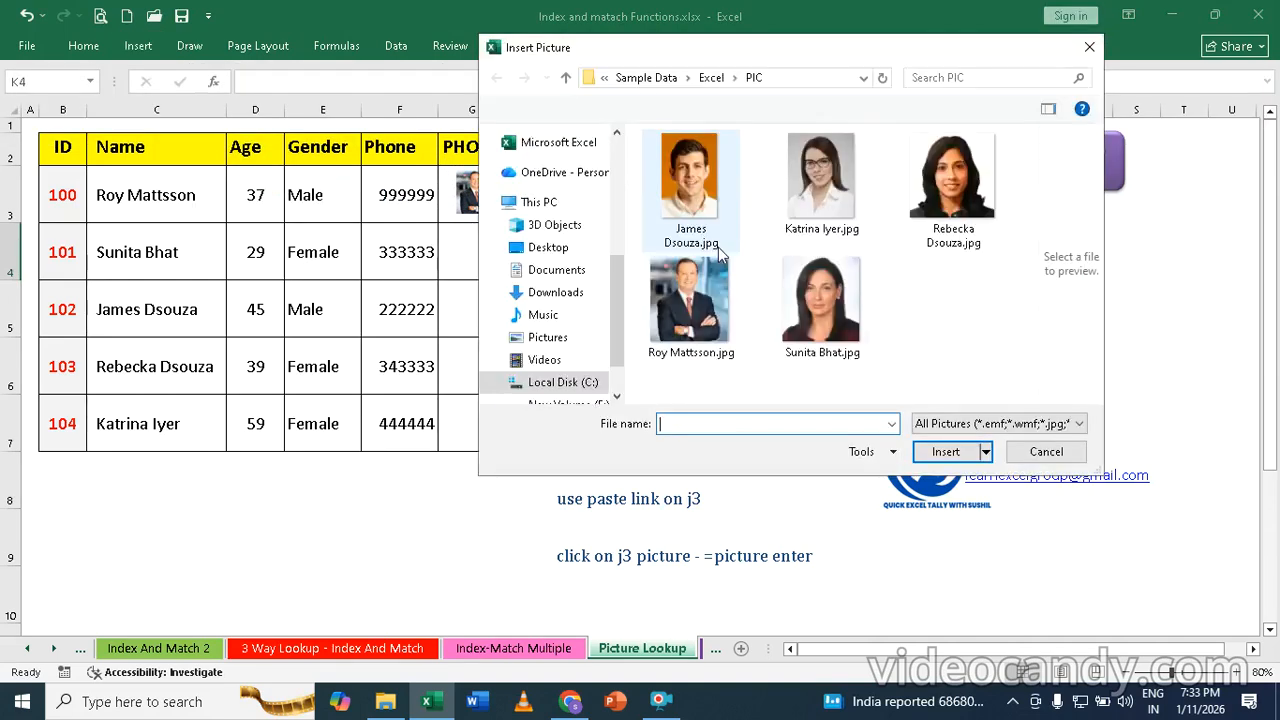
left_click(829, 301)
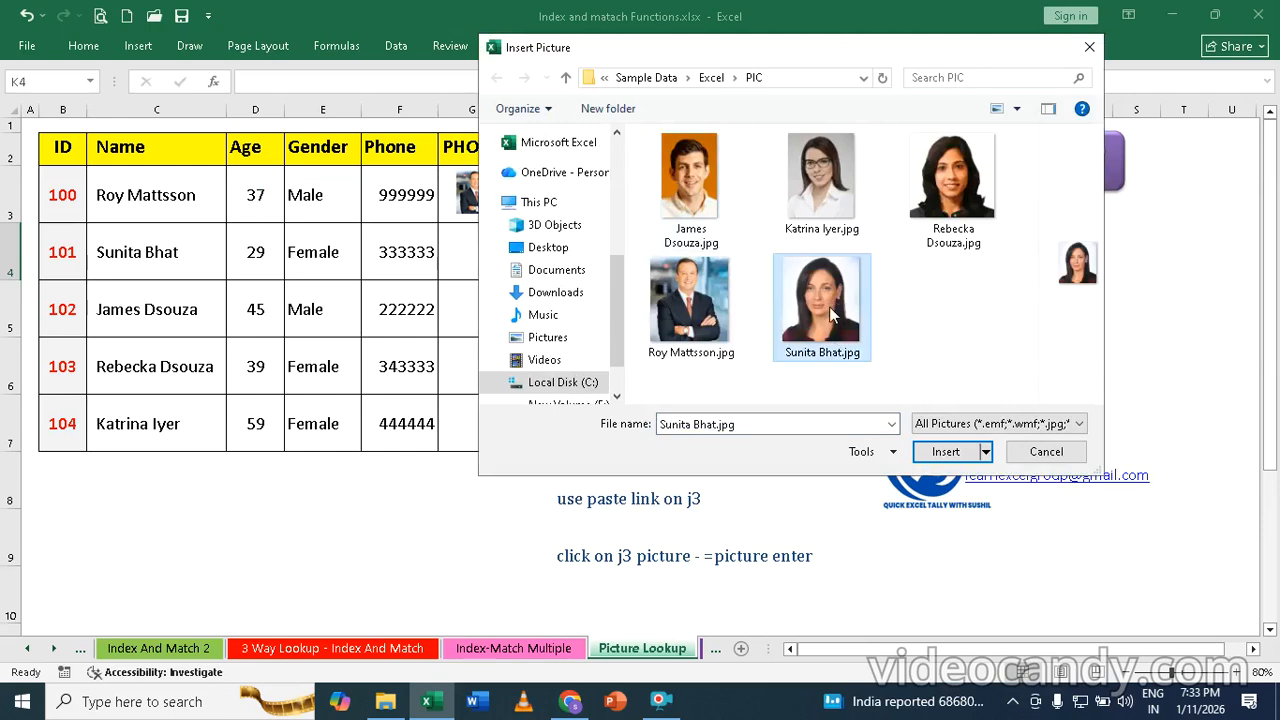
left_click(945, 455)
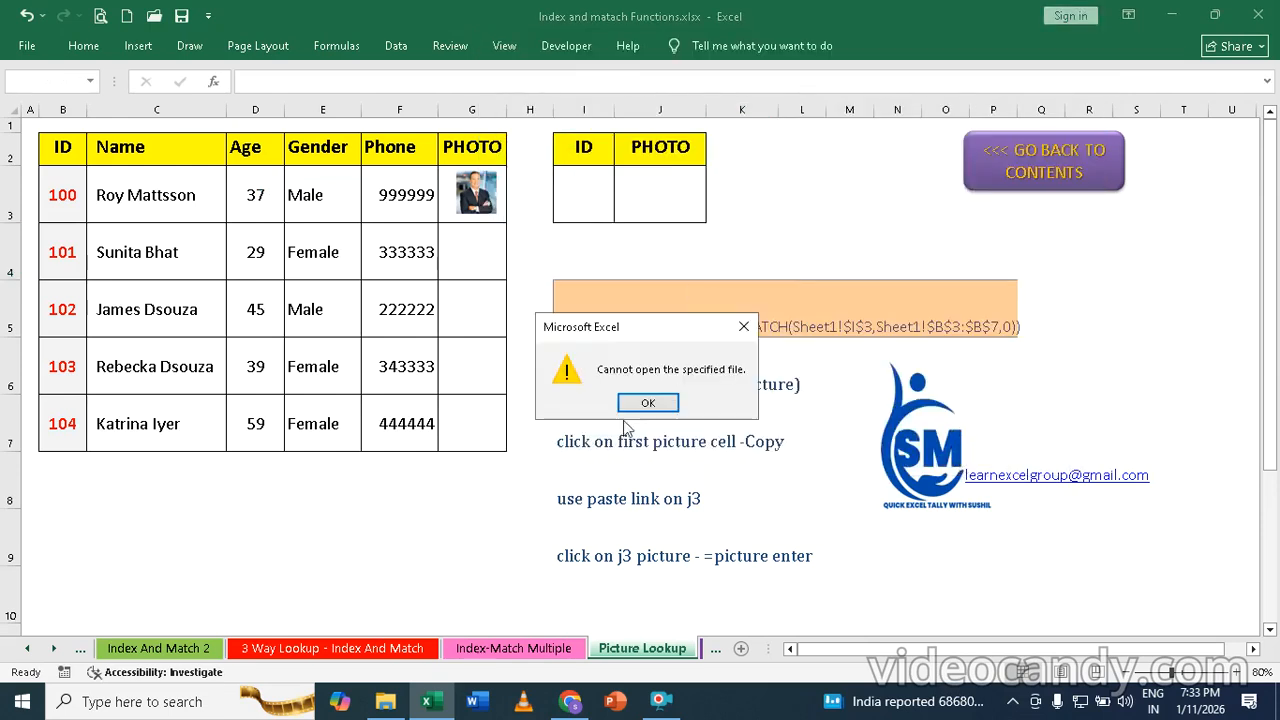
left_click(645, 402)
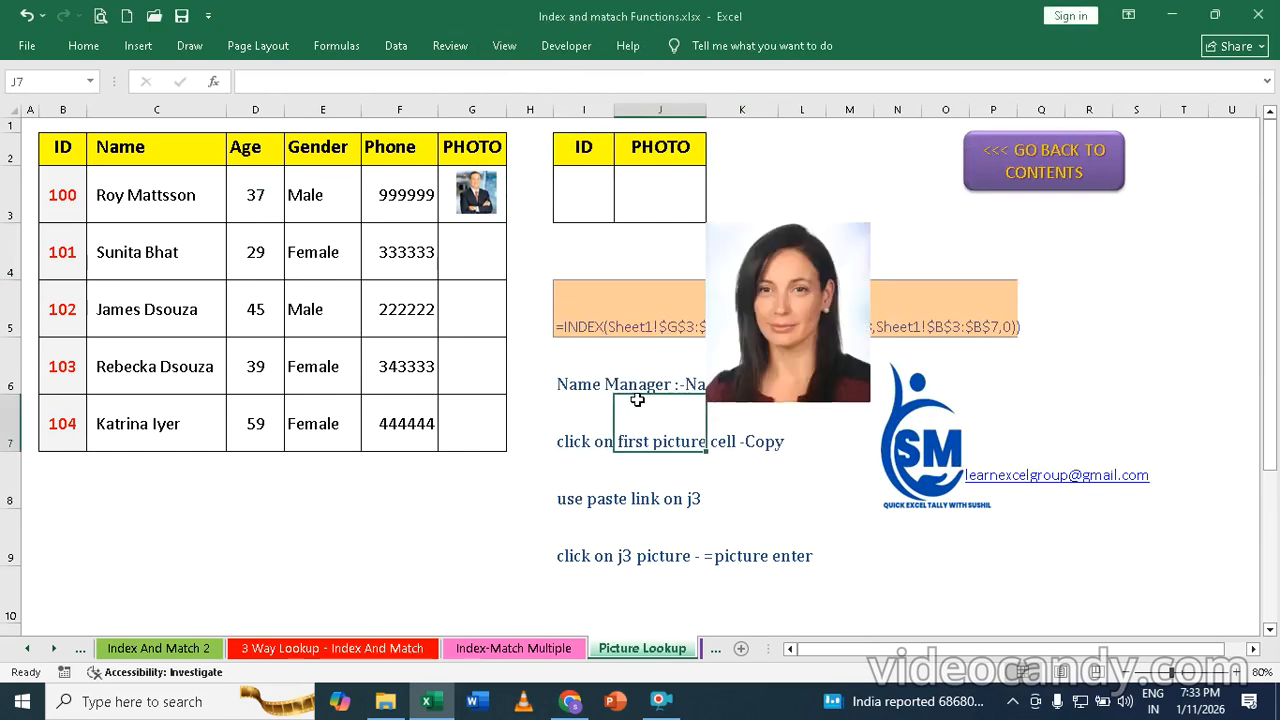
Step: Shrink the photo of the row 4 person to fit the PHOTO column and place it in cell G4
left_click(789, 264)
left_click_drag(704, 221, 485, 272)
left_click(648, 258)
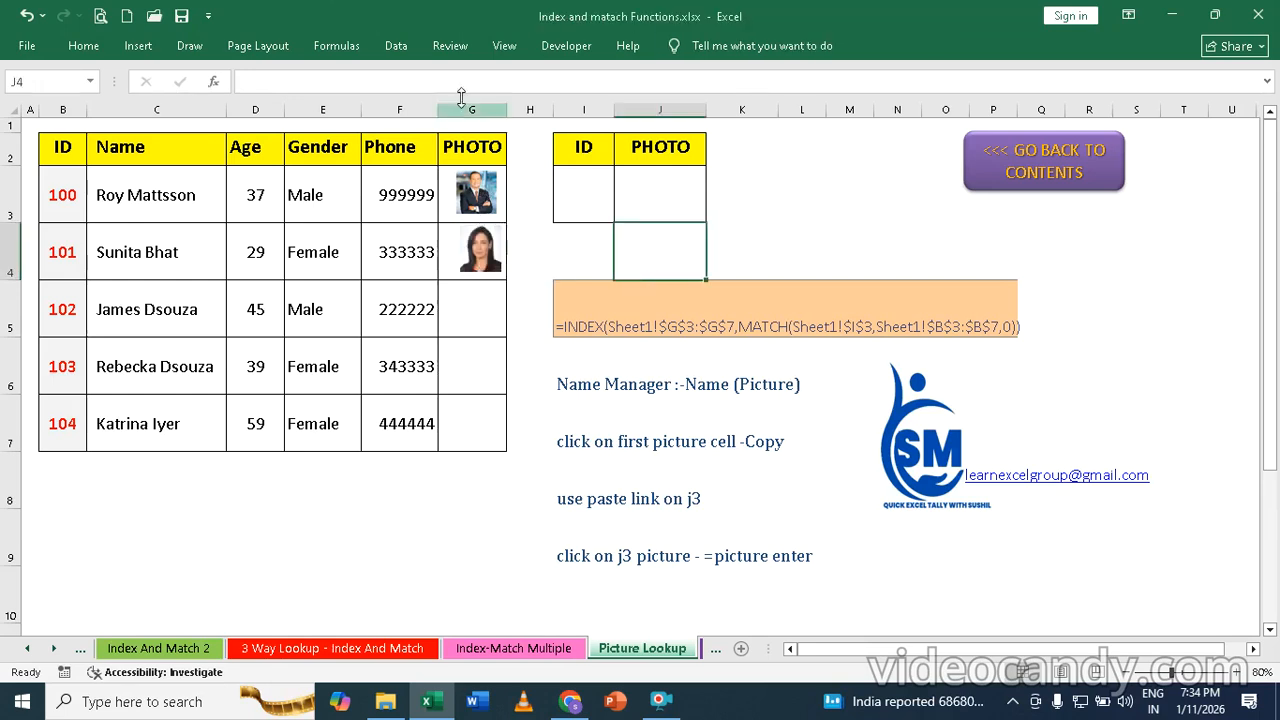
Step: Insert the photo file of the person listed in row 5 from the PIC folder
left_click(140, 46)
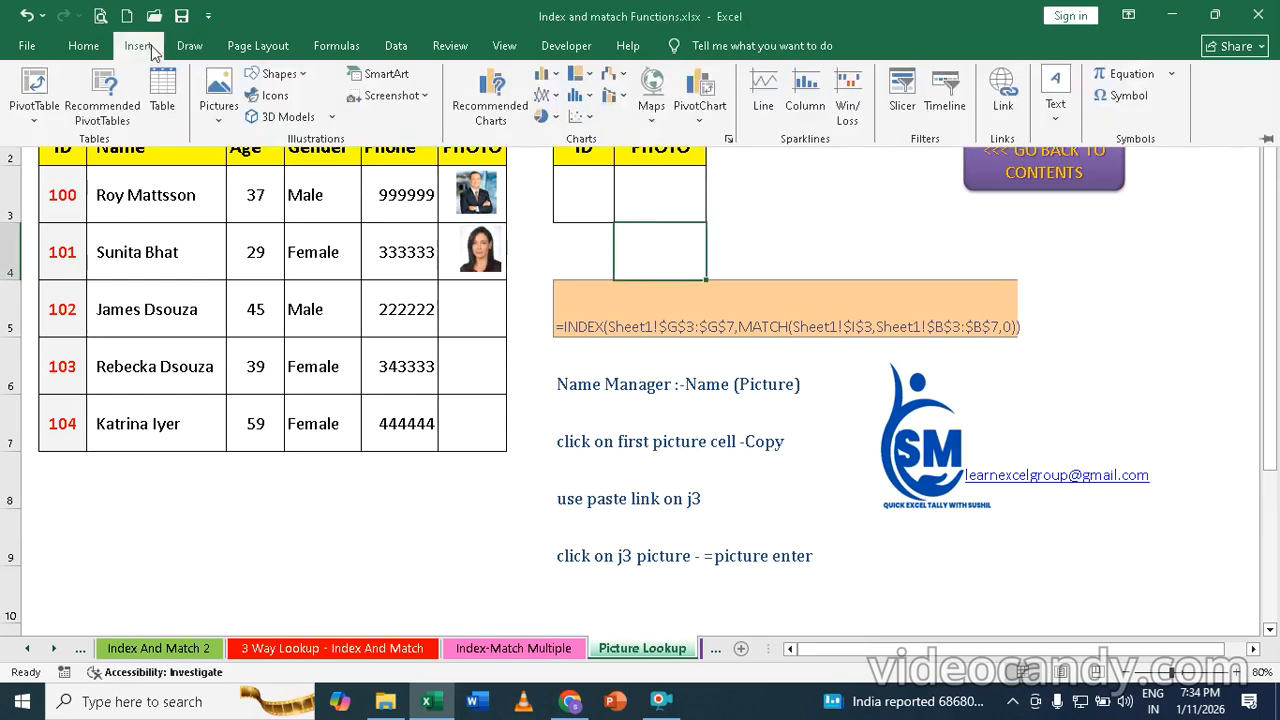
left_click(218, 105)
left_click(270, 165)
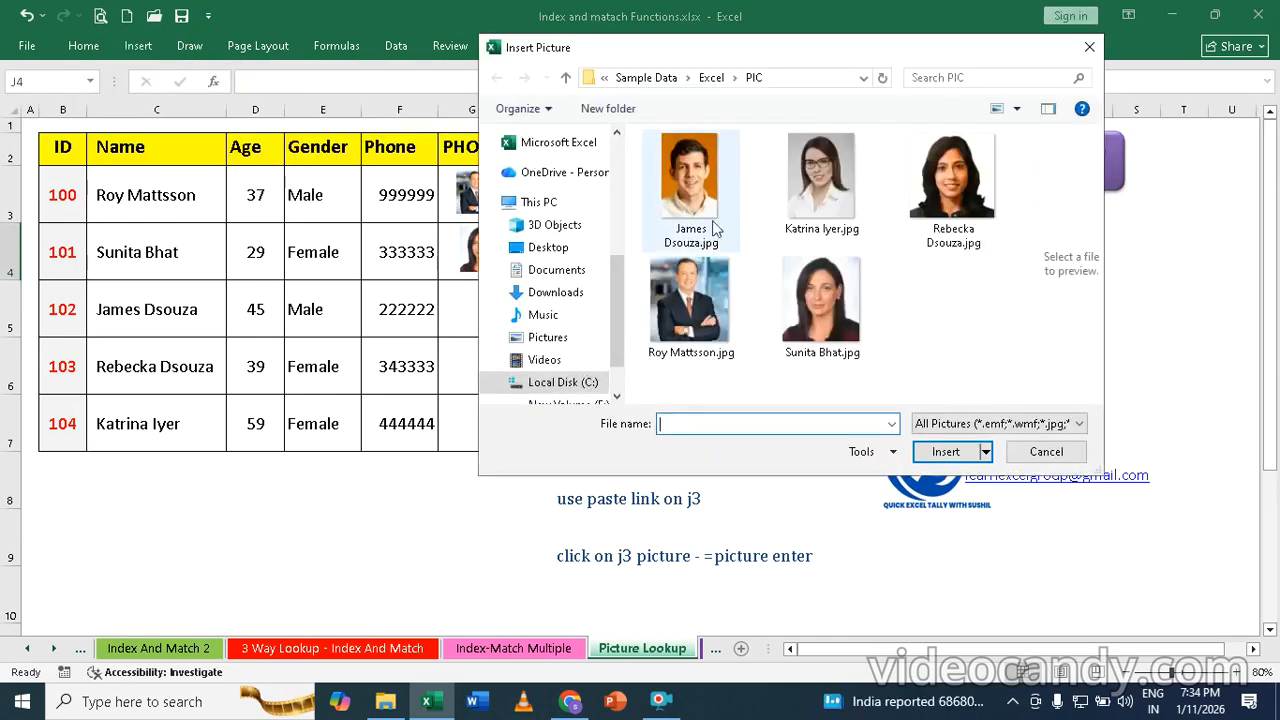
left_click(693, 185)
left_click(945, 451)
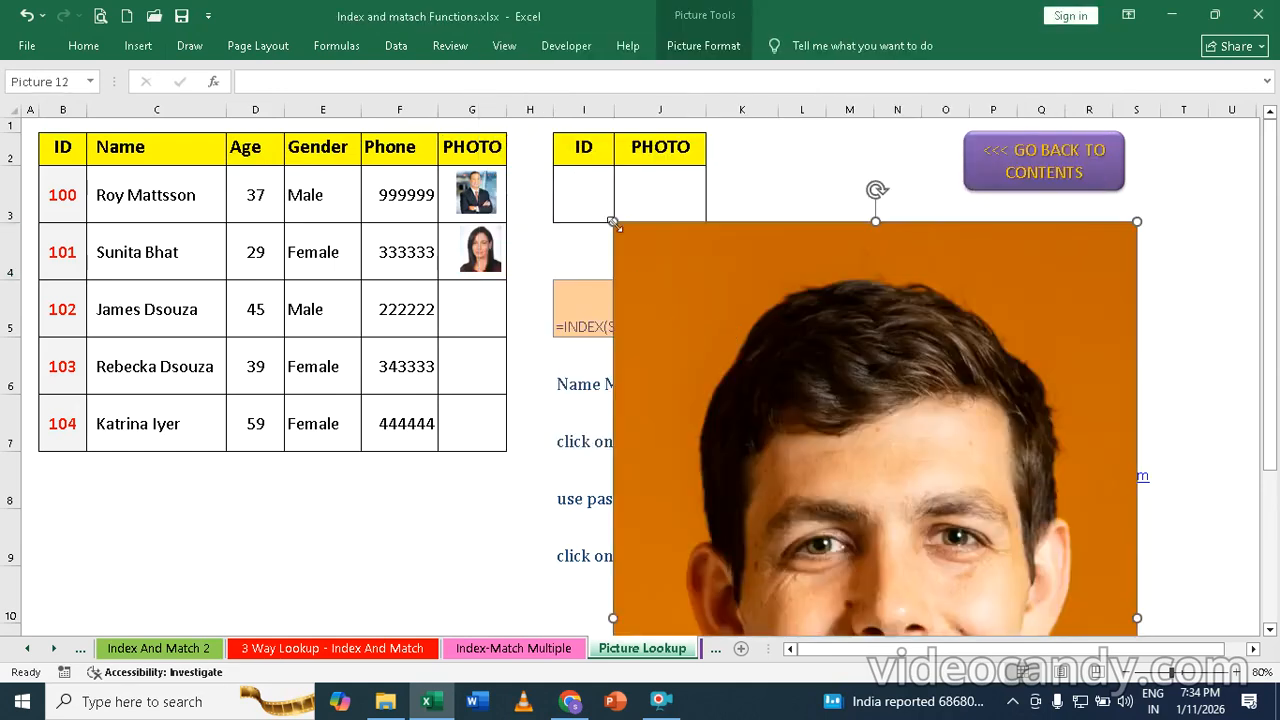
Step: Reduce the large photo of the row 5 person to thumbnail size and fit it inside cell G5
left_click_drag(615, 226, 893, 521)
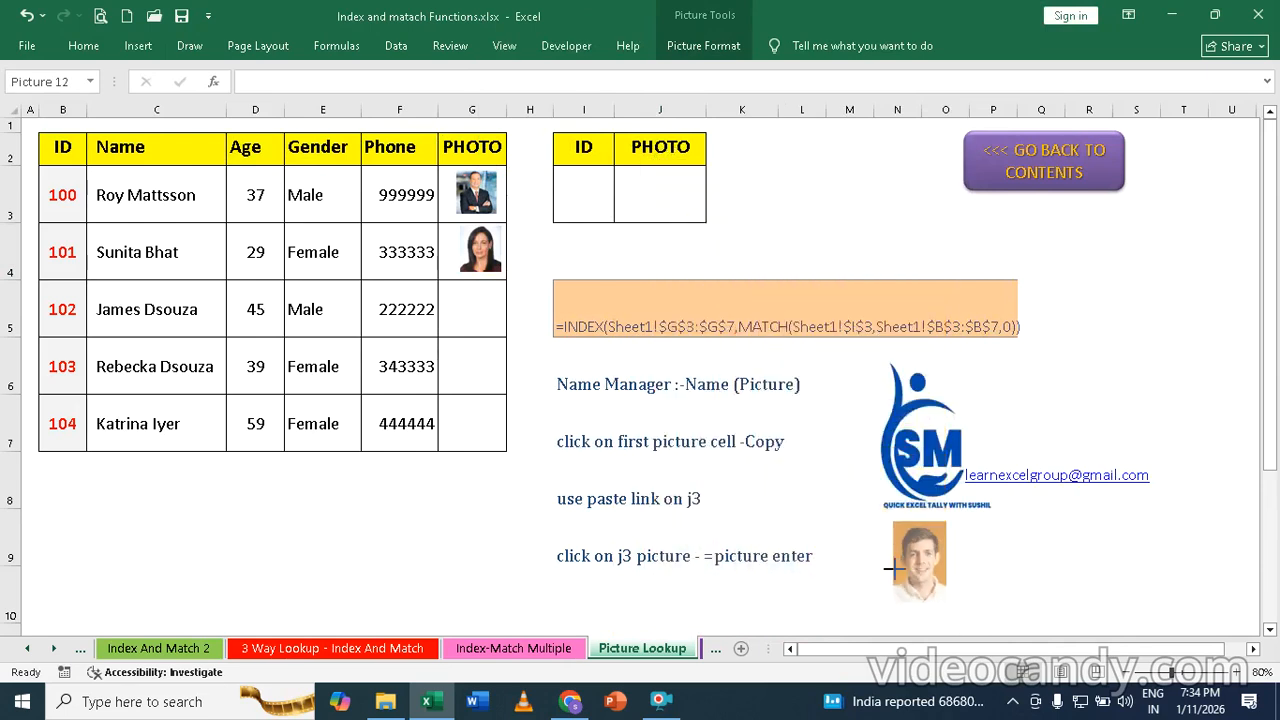
left_click_drag(914, 570, 477, 306)
left_click_drag(480, 352, 485, 300)
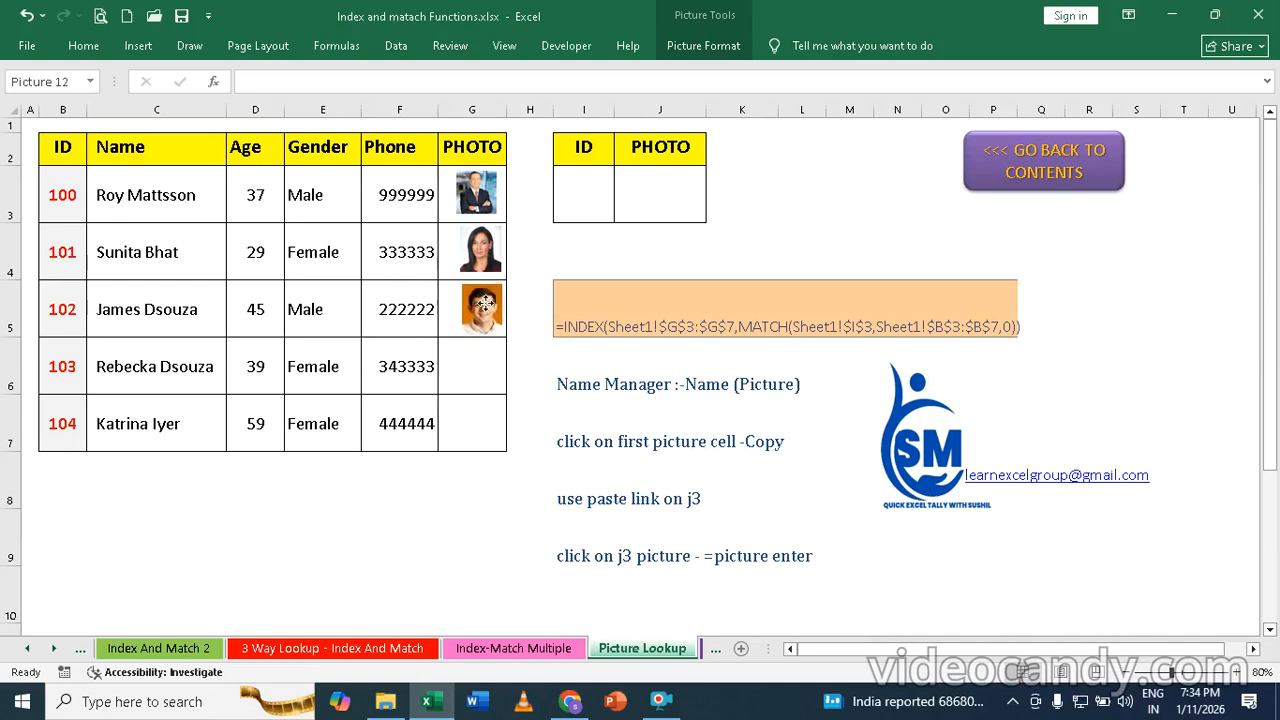
left_click(680, 260)
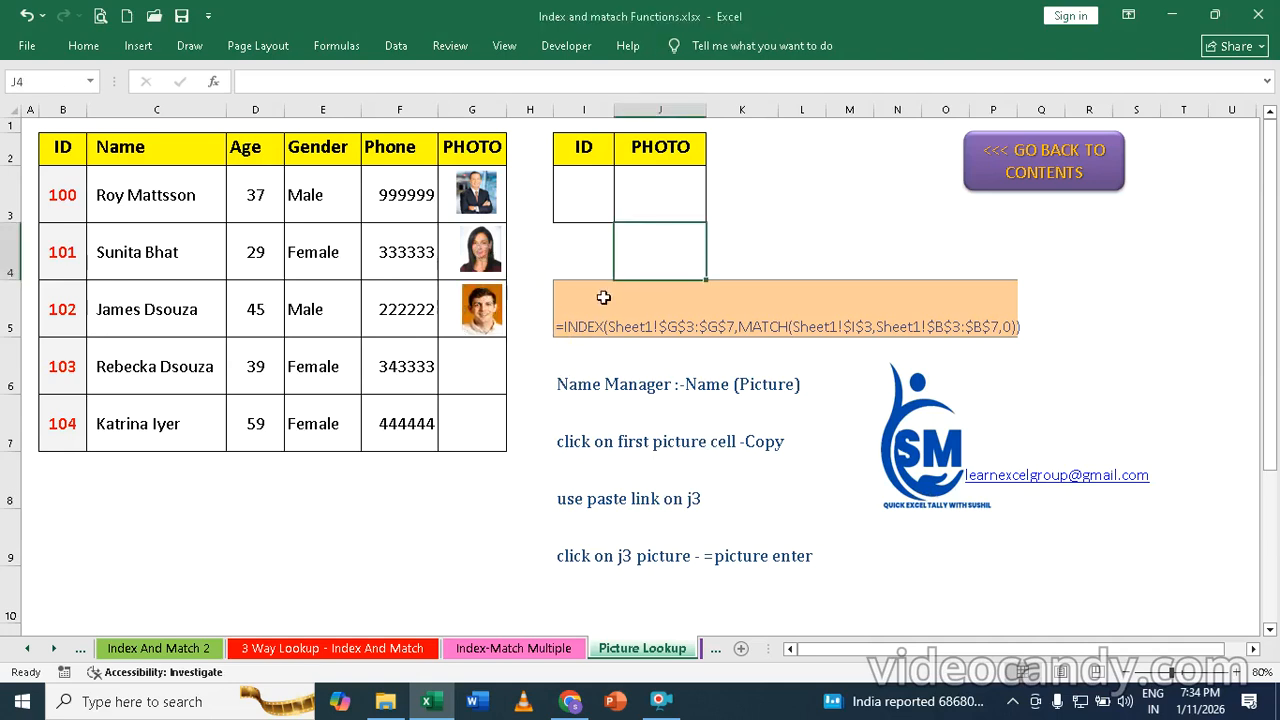
Step: Insert the photo file of the person listed in row 6 from the PIC folder
left_click(137, 46)
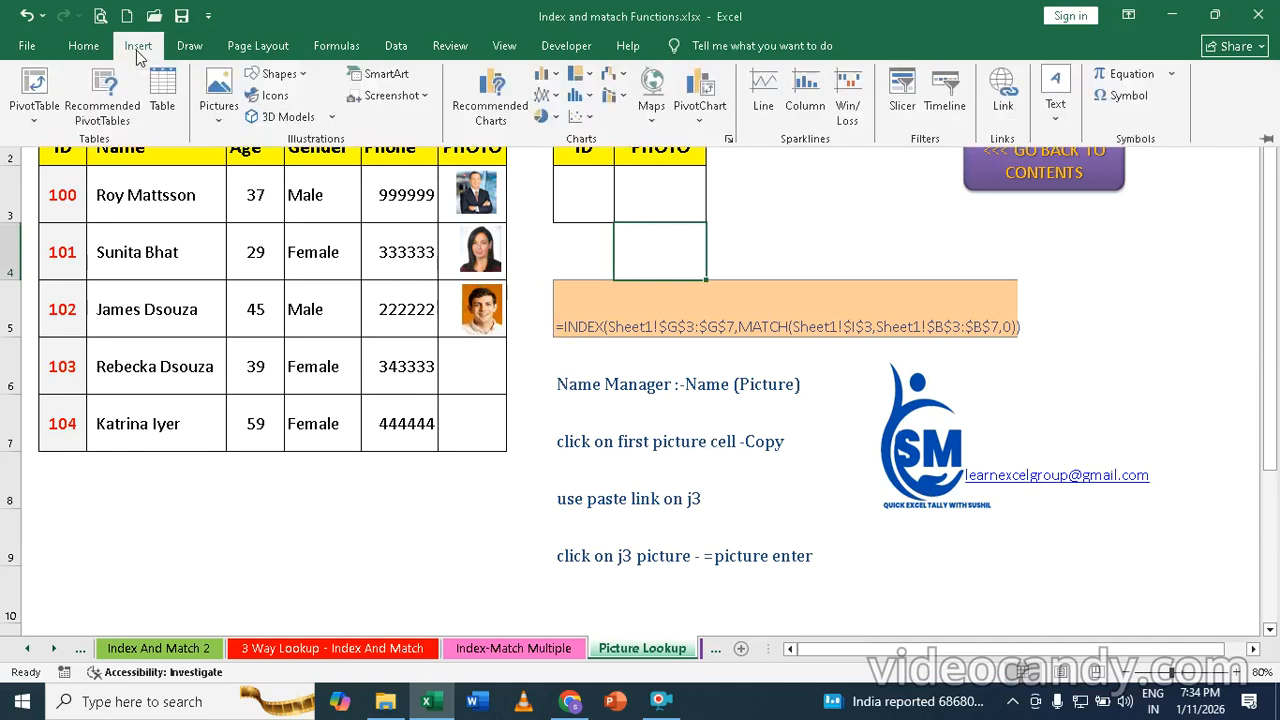
left_click(219, 115)
left_click(242, 172)
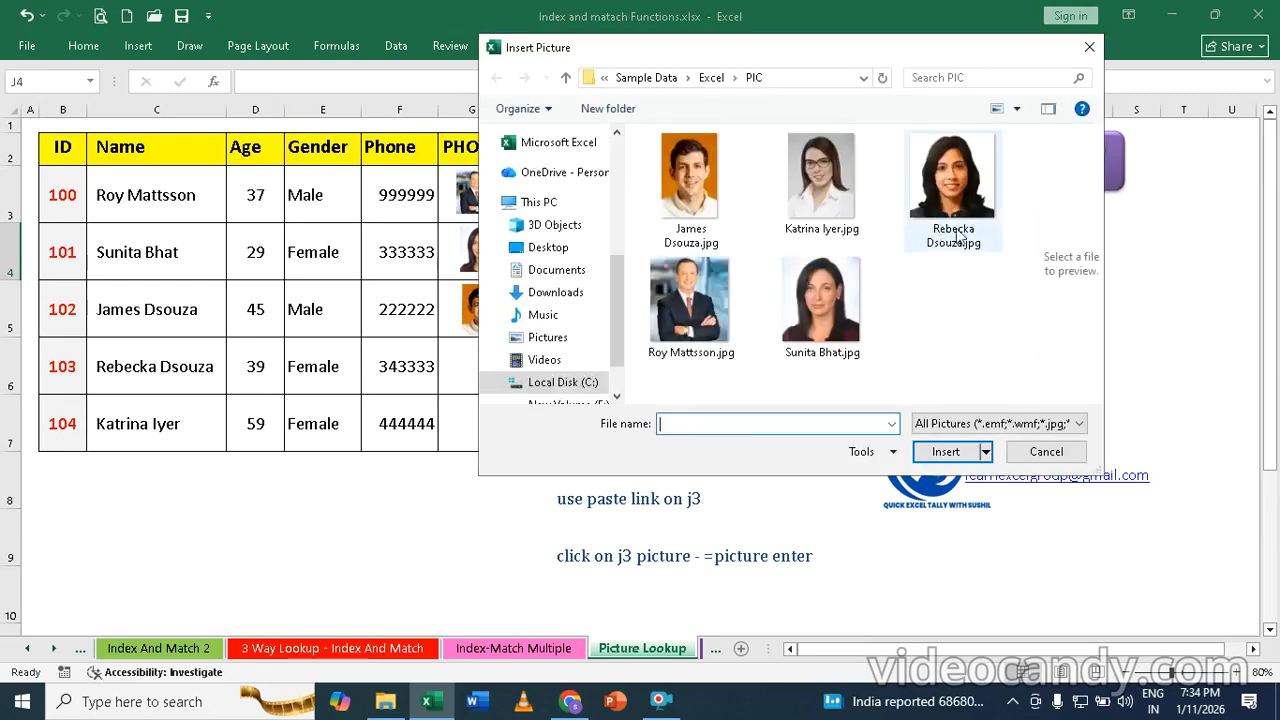
left_click(966, 203)
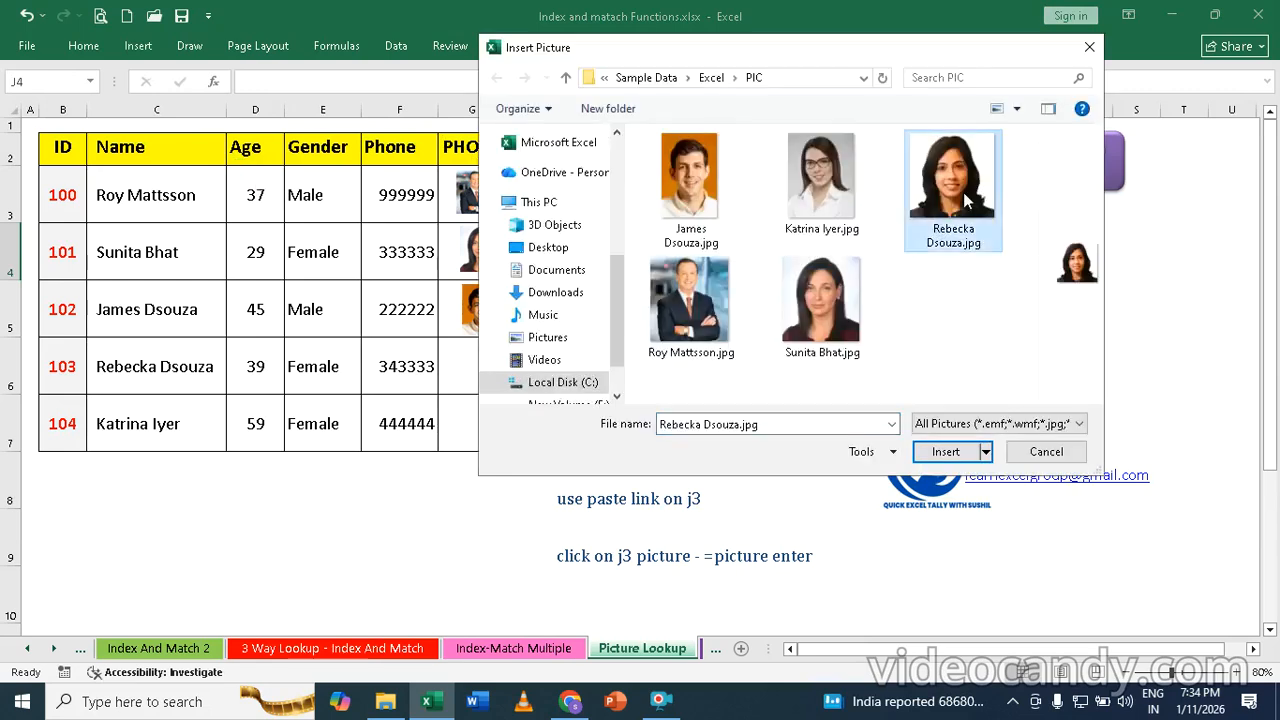
left_click(944, 452)
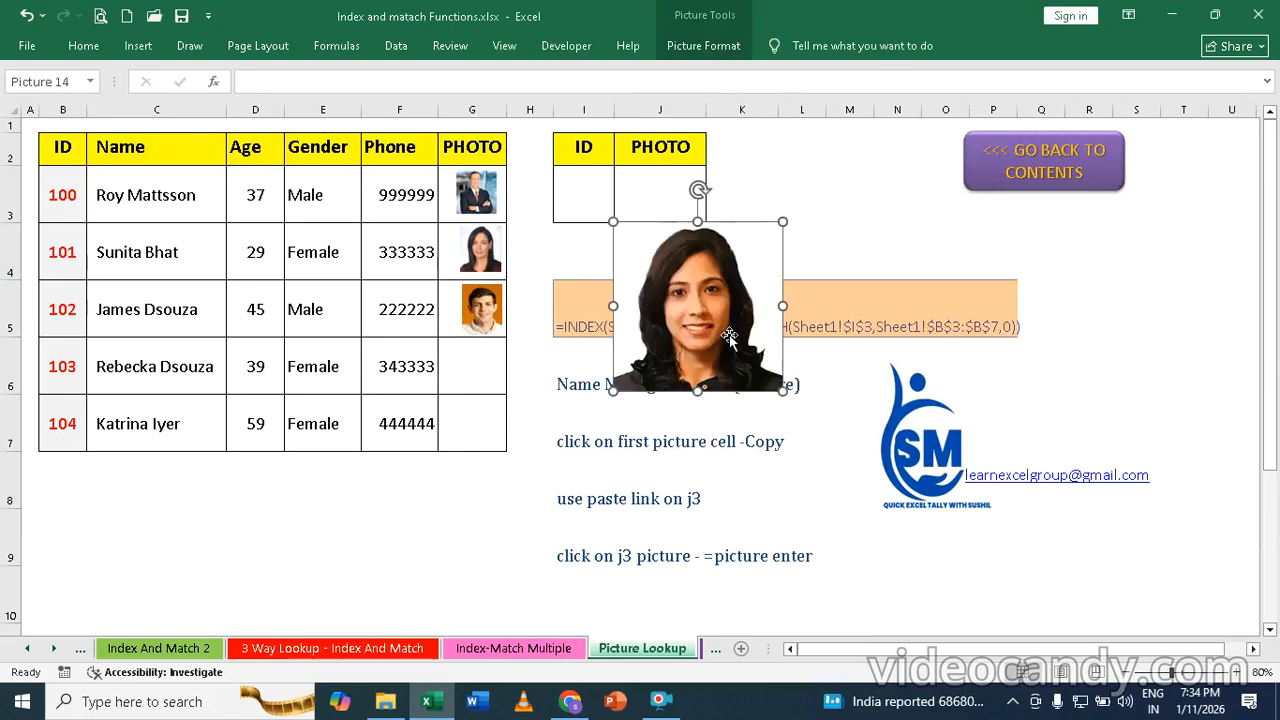
Step: Shrink the photo of the row 6 person, place it in cell G6 and trim its size to stay within the cell
left_click_drag(613, 220, 481, 386)
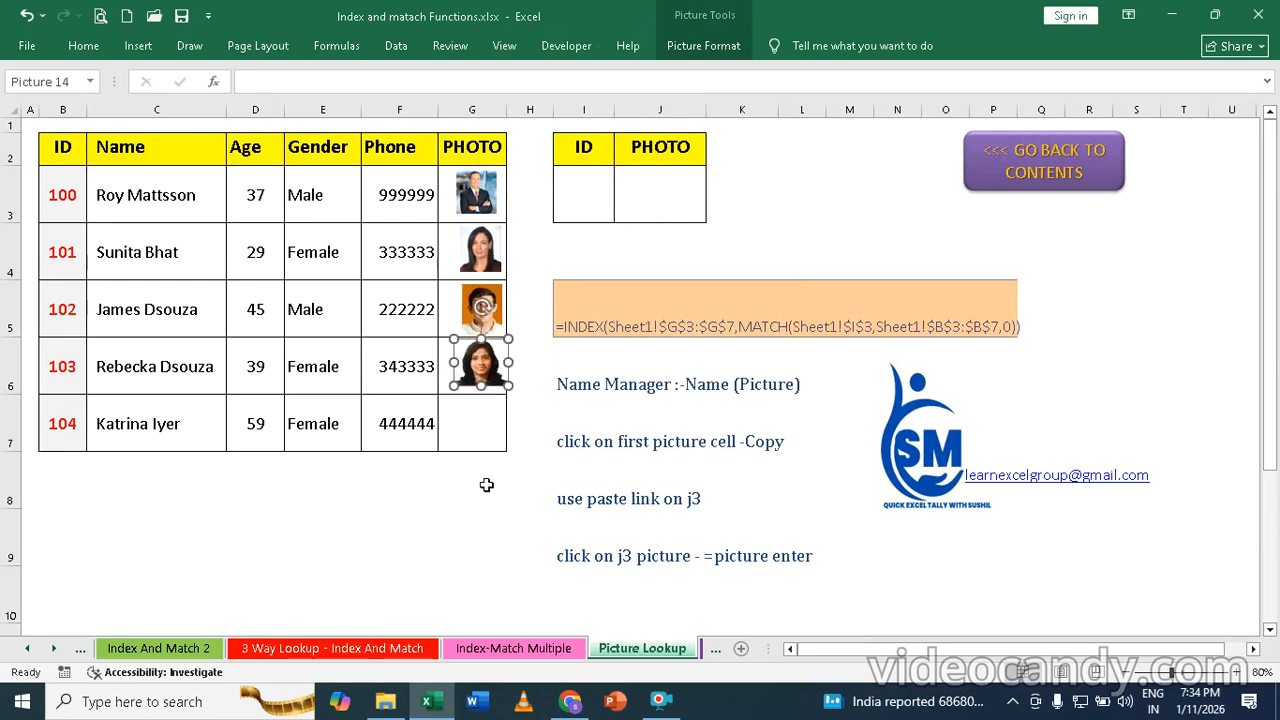
left_click(458, 532)
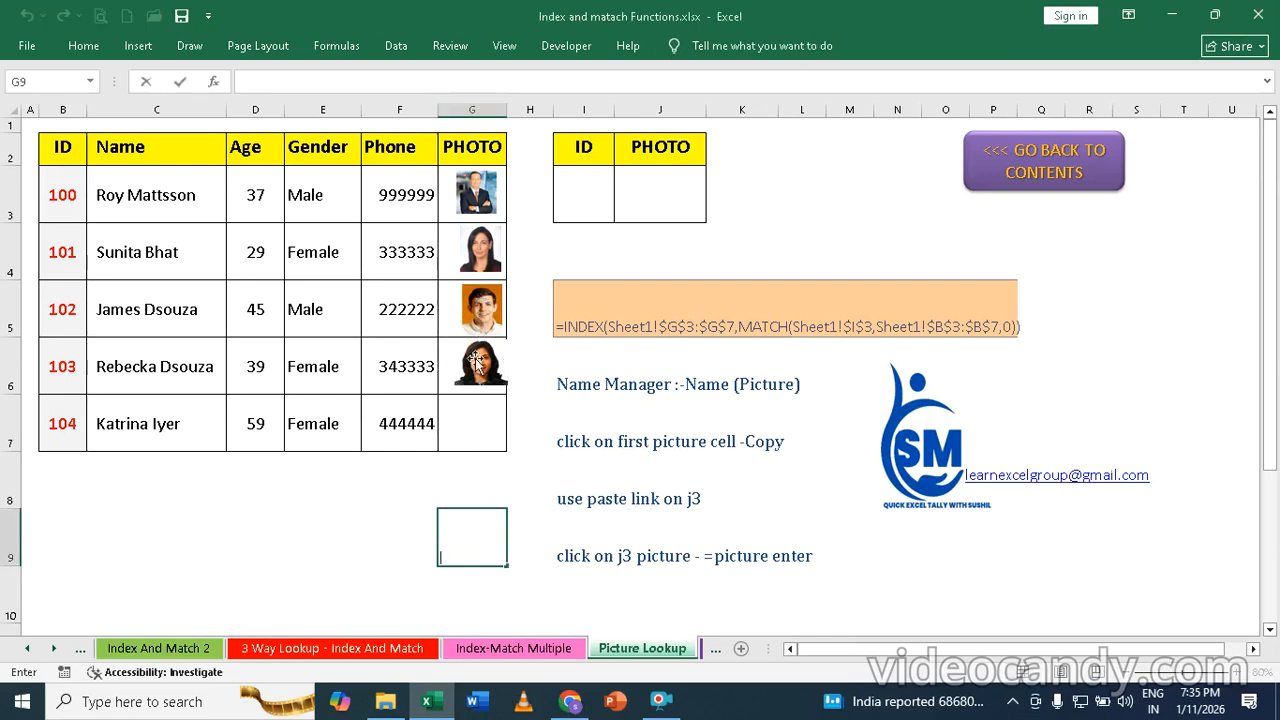
left_click(484, 369)
left_click_drag(510, 392, 504, 384)
left_click(467, 502)
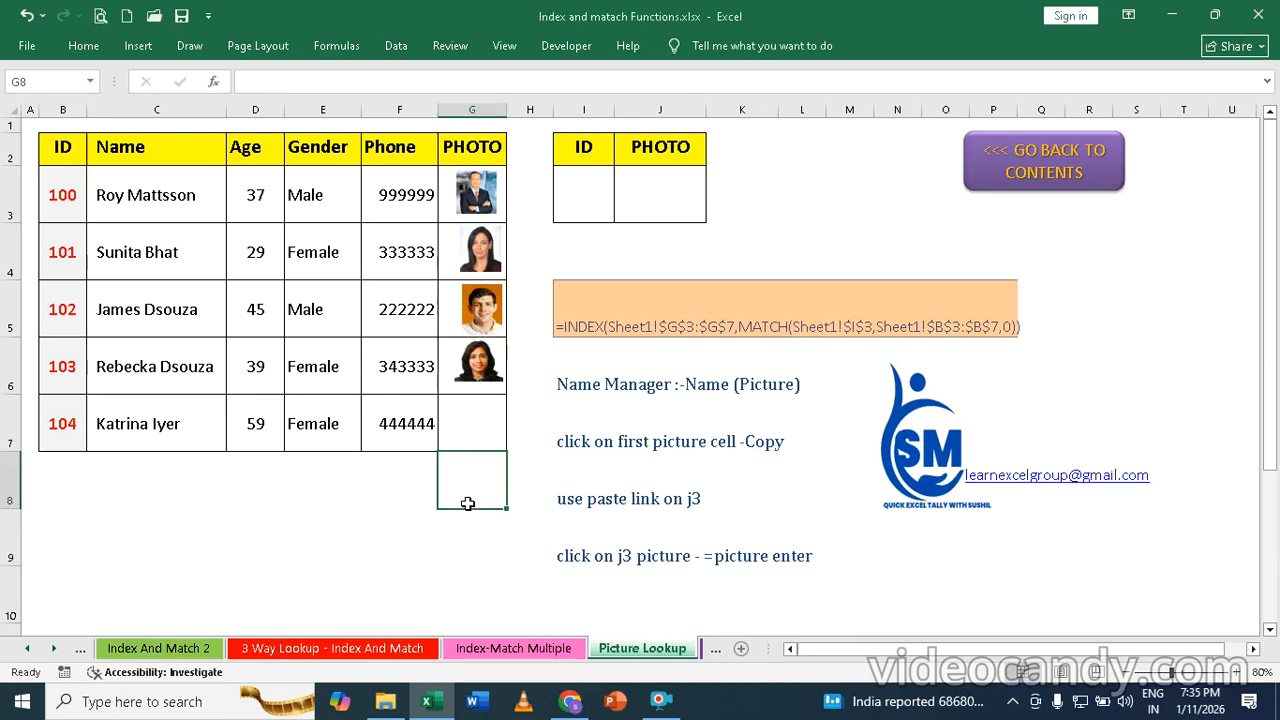
Step: Insert the photo file of the person listed in row 7 from the PIC folder
left_click(138, 46)
left_click(222, 125)
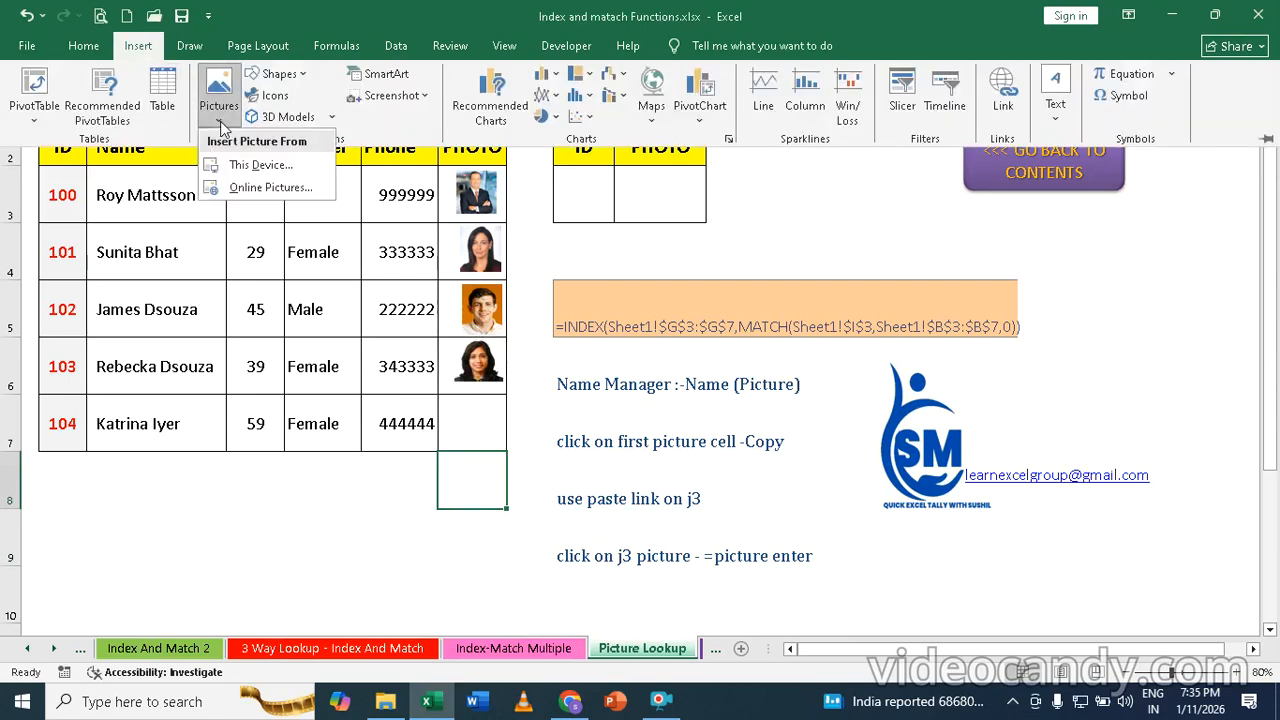
left_click(251, 163)
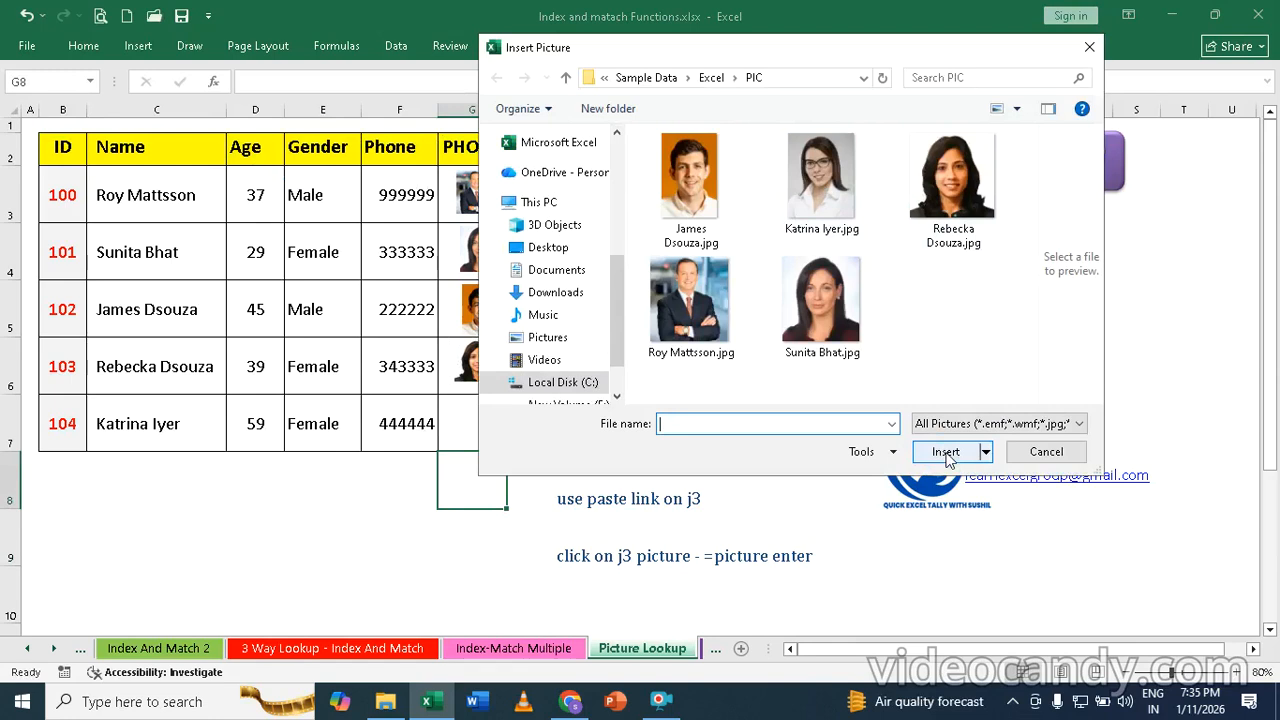
left_click(815, 198)
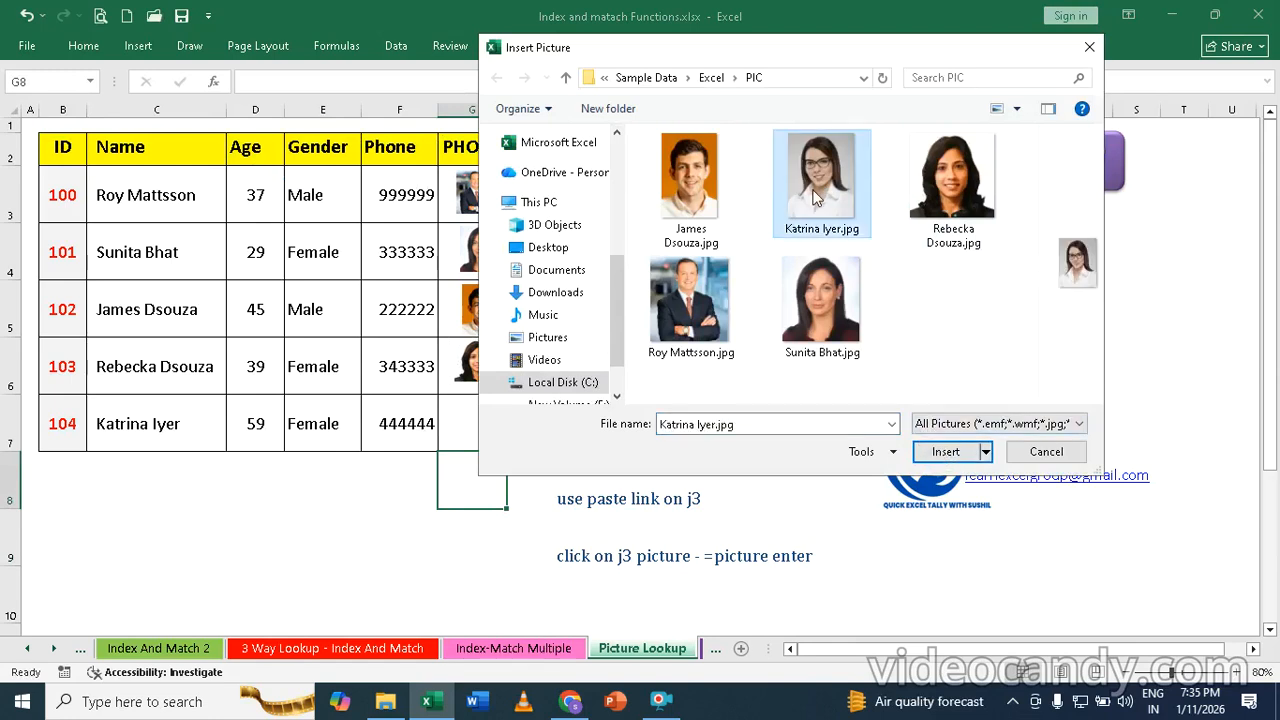
left_click(945, 451)
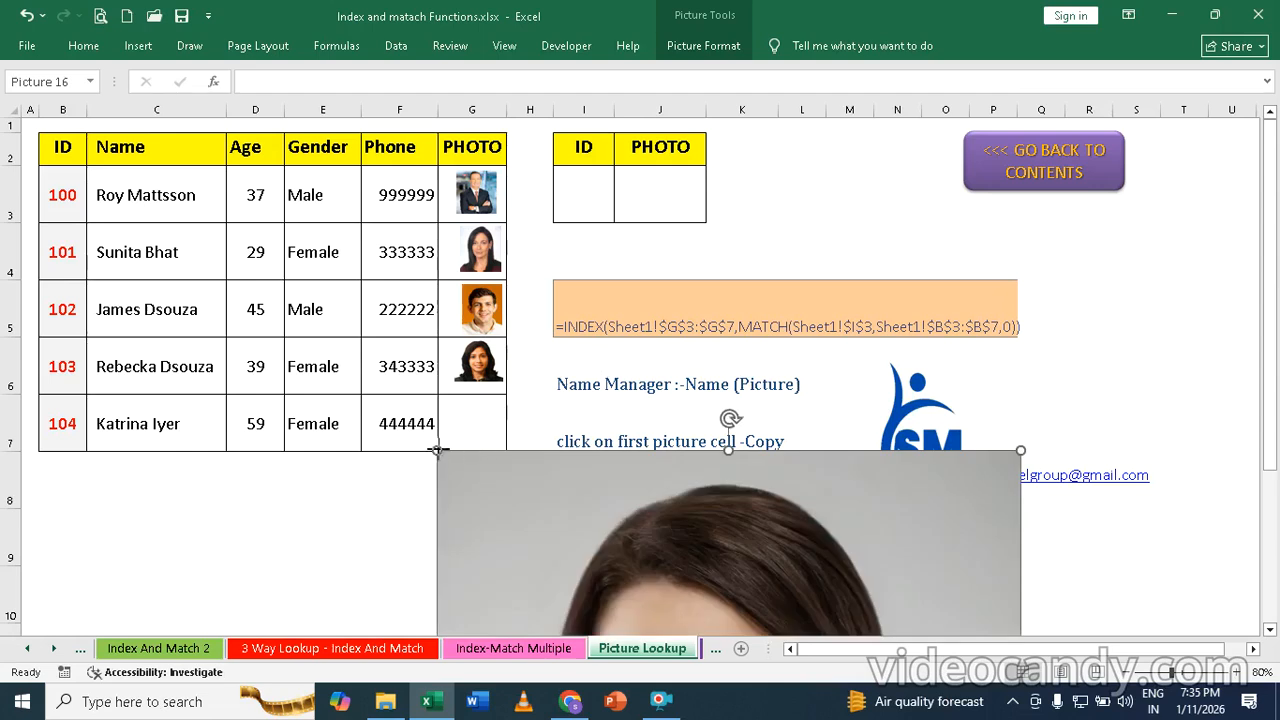
Step: Shrink the large photo of the row 7 person to thumbnail size and fit it inside cell G7
left_click_drag(437, 450, 737, 138)
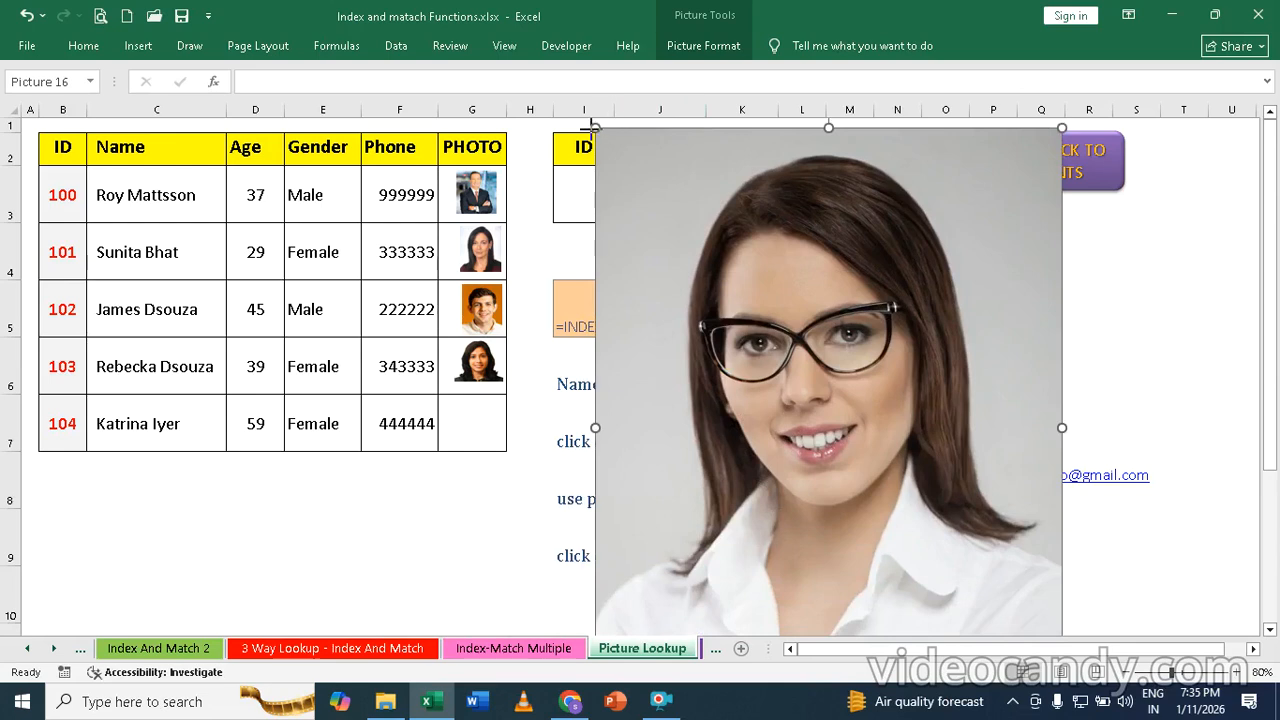
left_click_drag(593, 126, 653, 191)
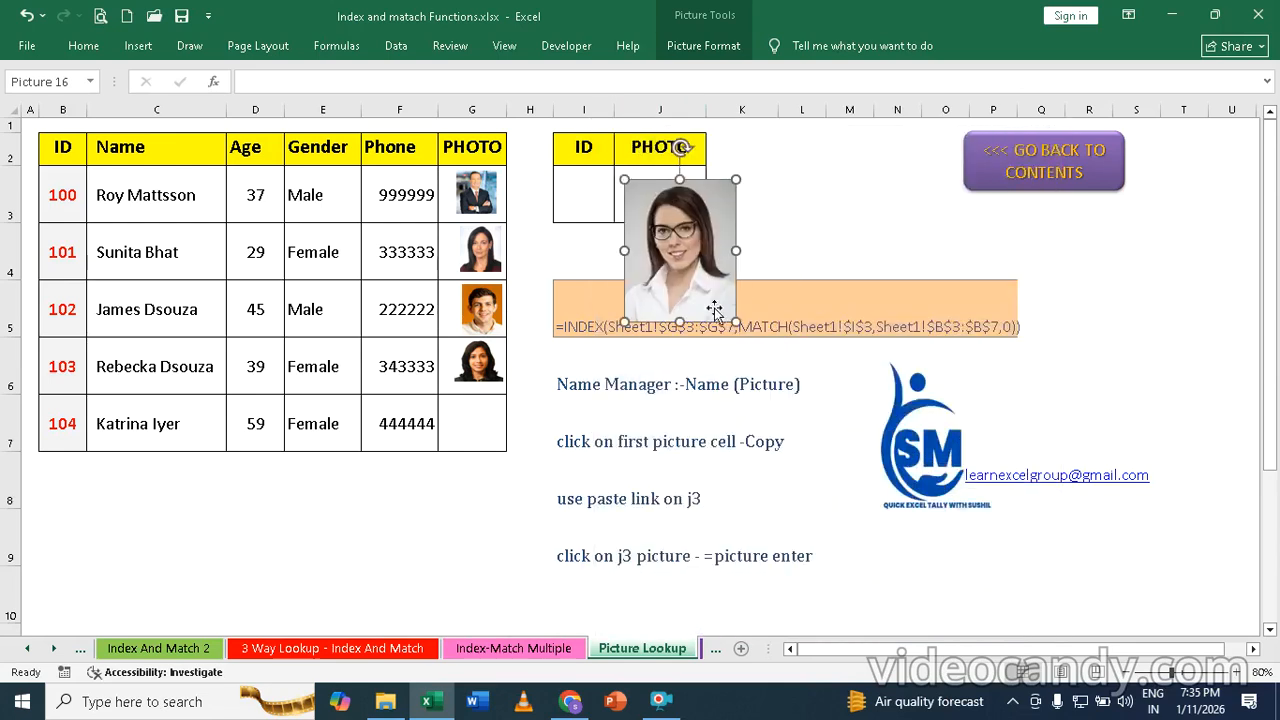
left_click_drag(735, 322, 478, 425)
left_click(478, 517)
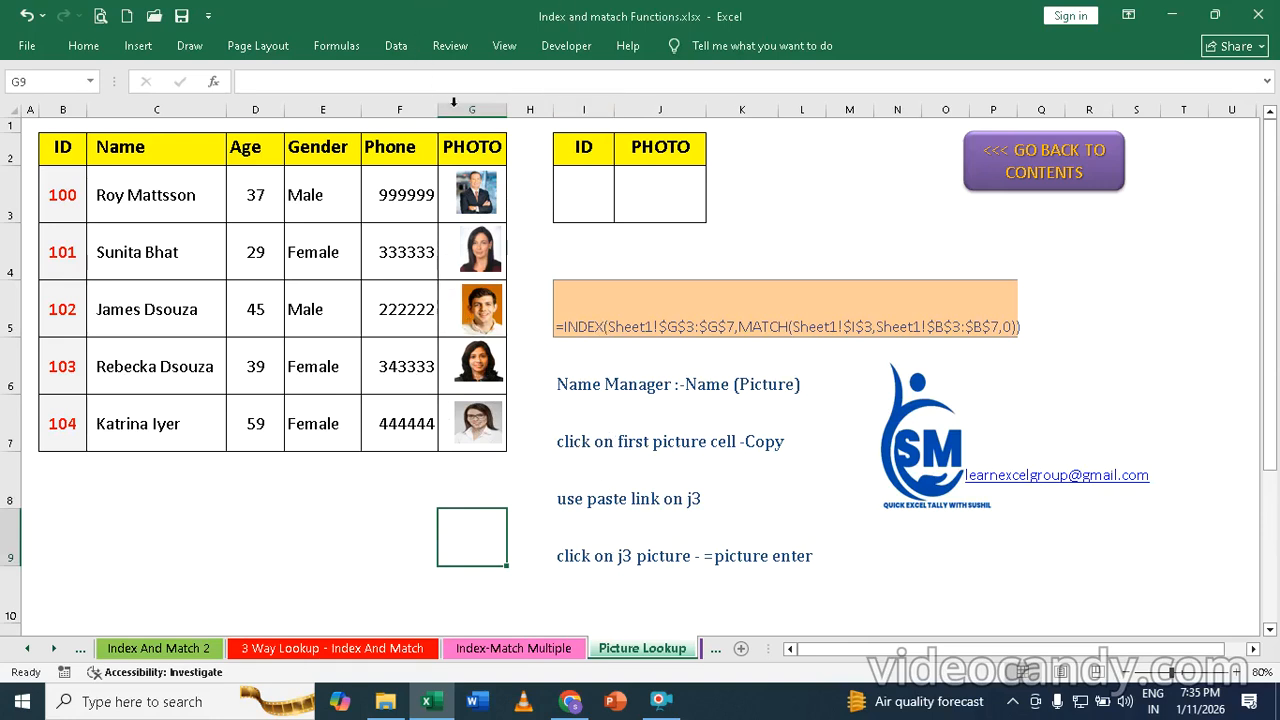
Step: Start a new workbook-scoped defined name called img in the Name Manager
left_click(482, 150)
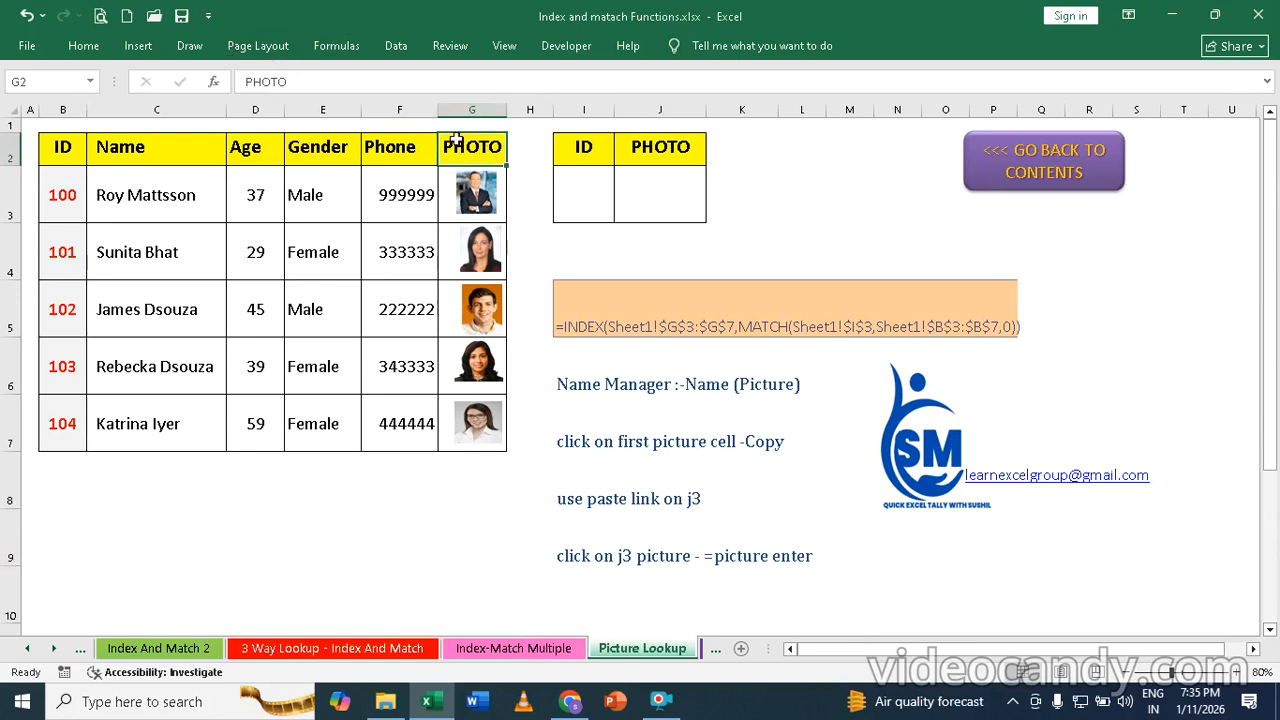
left_click(340, 46)
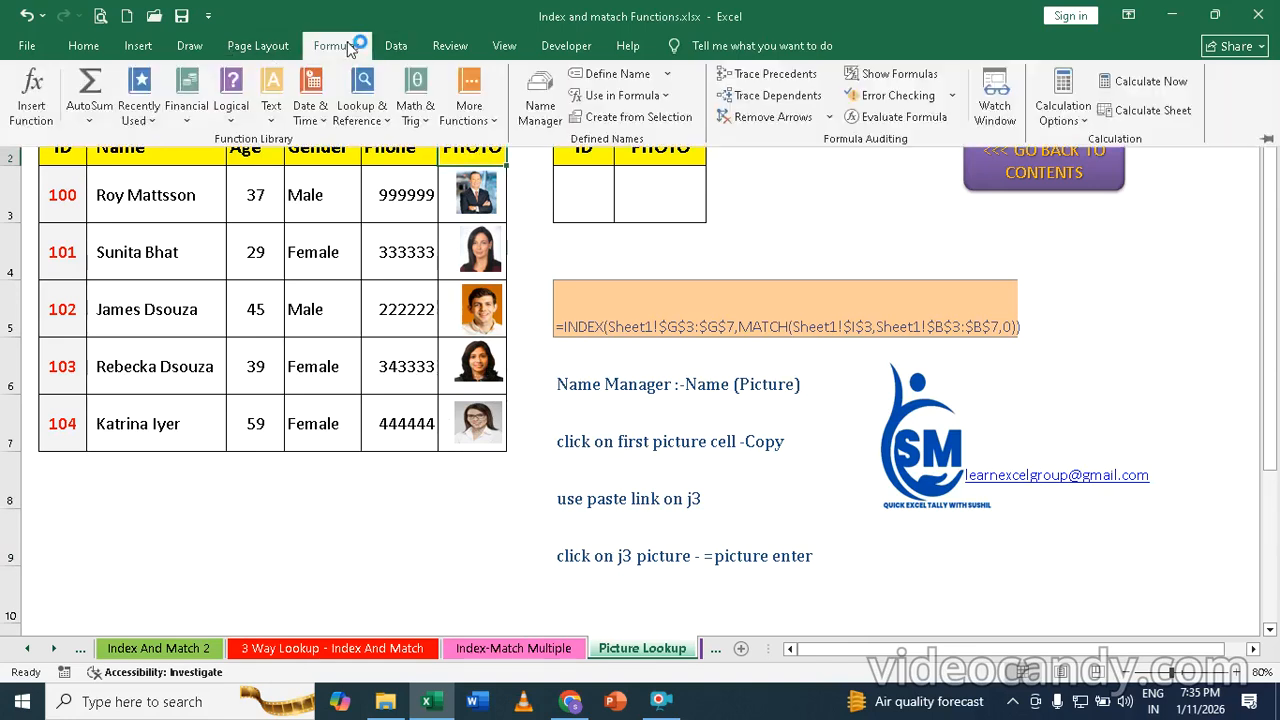
left_click(535, 106)
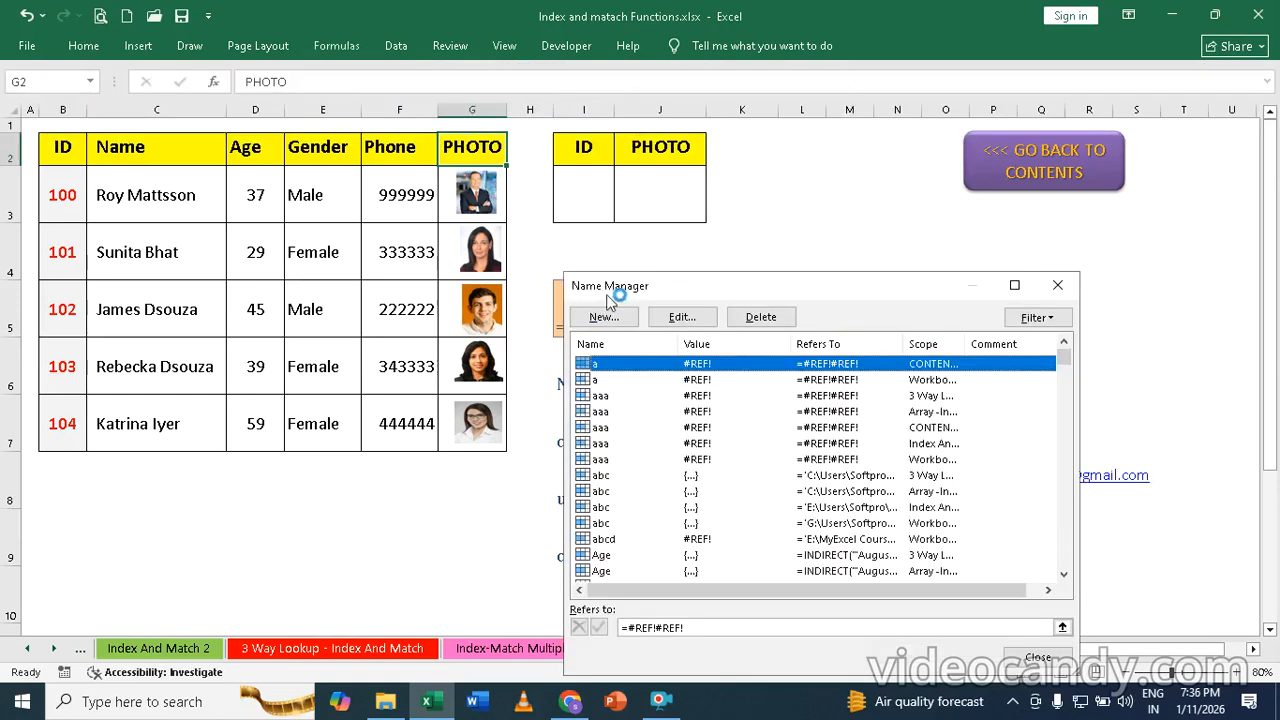
left_click(601, 318)
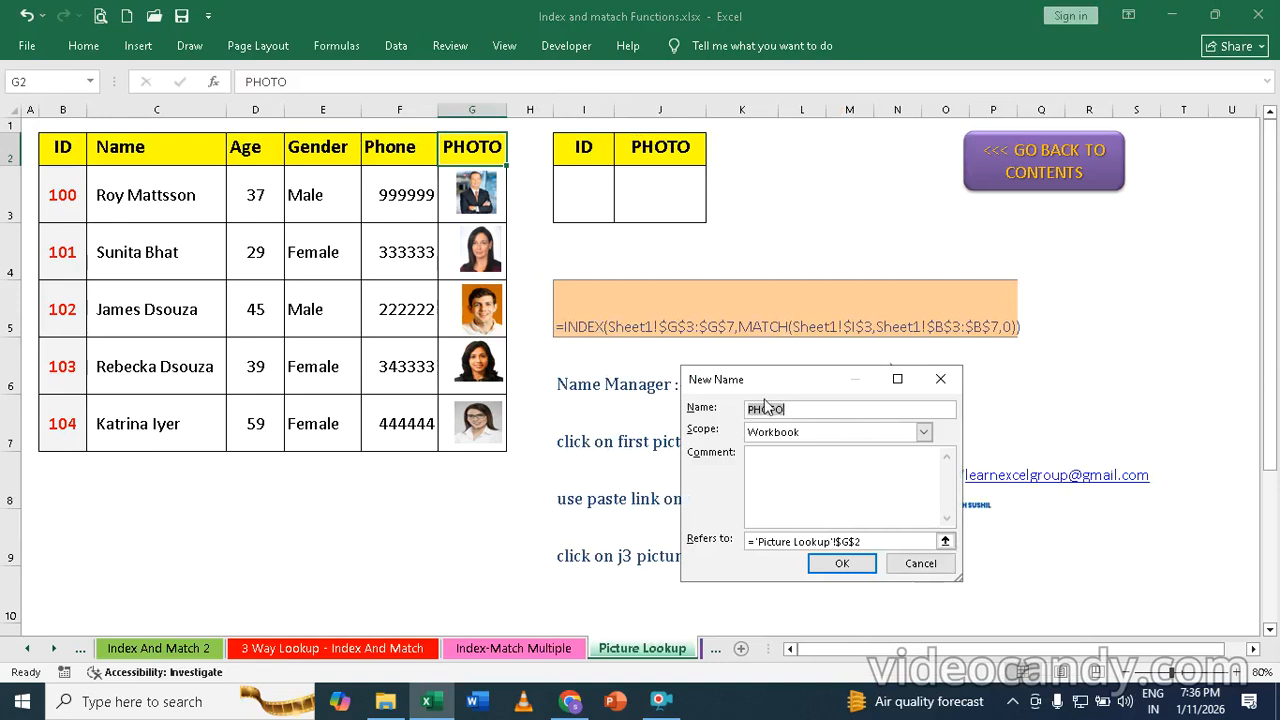
type("img")
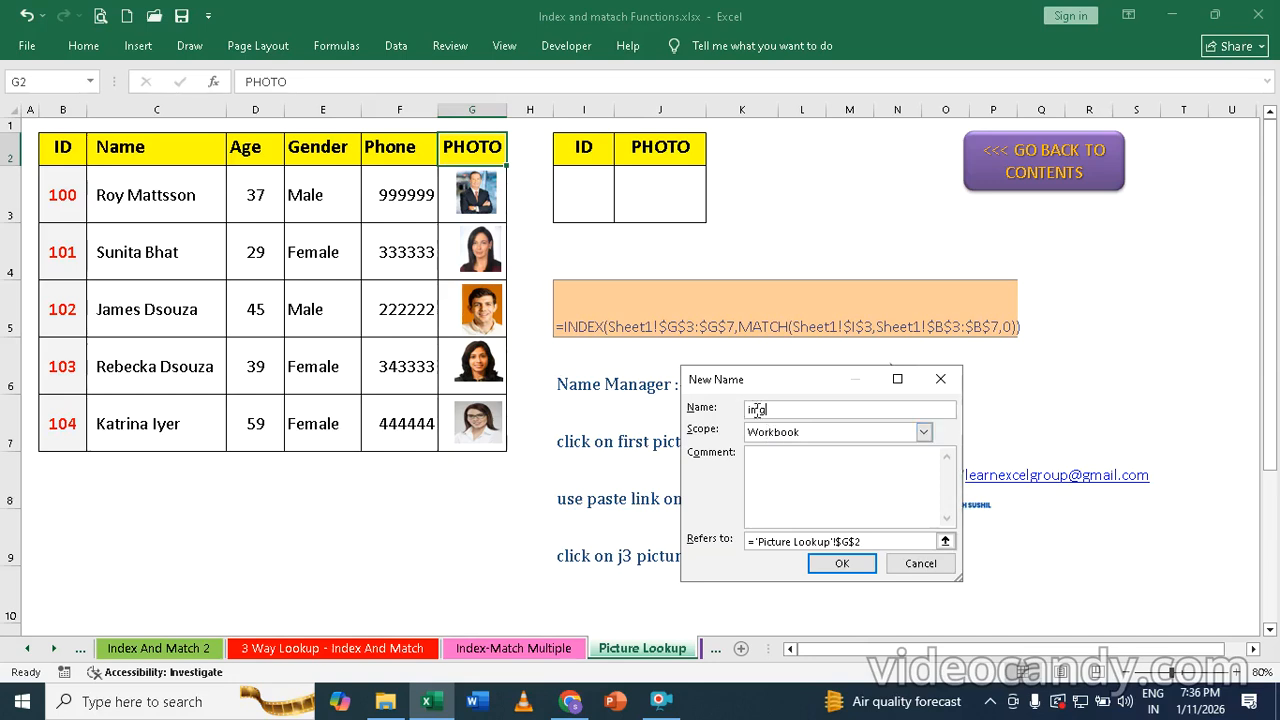
Step: Replace the img name's reference with the start of an INDEX formula over the photo cells $G$3:$G$7 on the Picture Lookup sheet
left_click(866, 541)
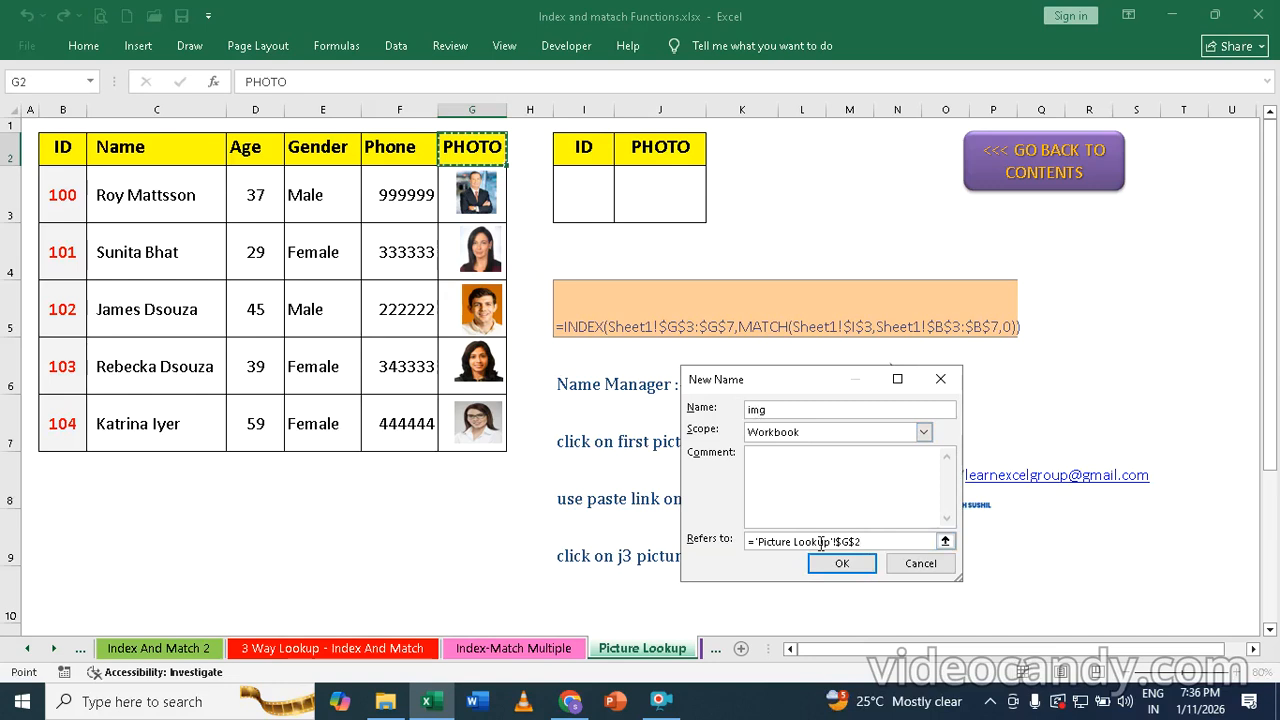
key("BackSpace")
key("BackSpace")
key("BackSpace")
key("BackSpace")
key("BackSpace")
key("BackSpace")
key("BackSpace")
key("BackSpace")
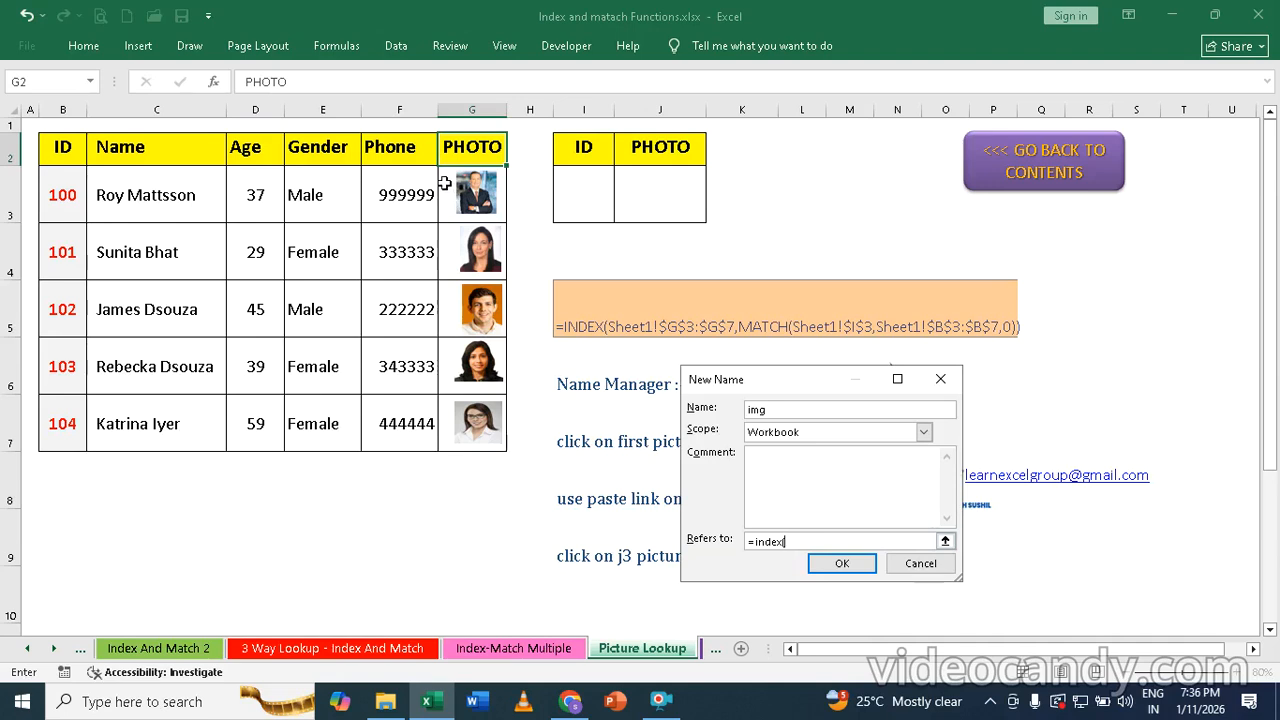
left_click_drag(444, 183, 445, 436)
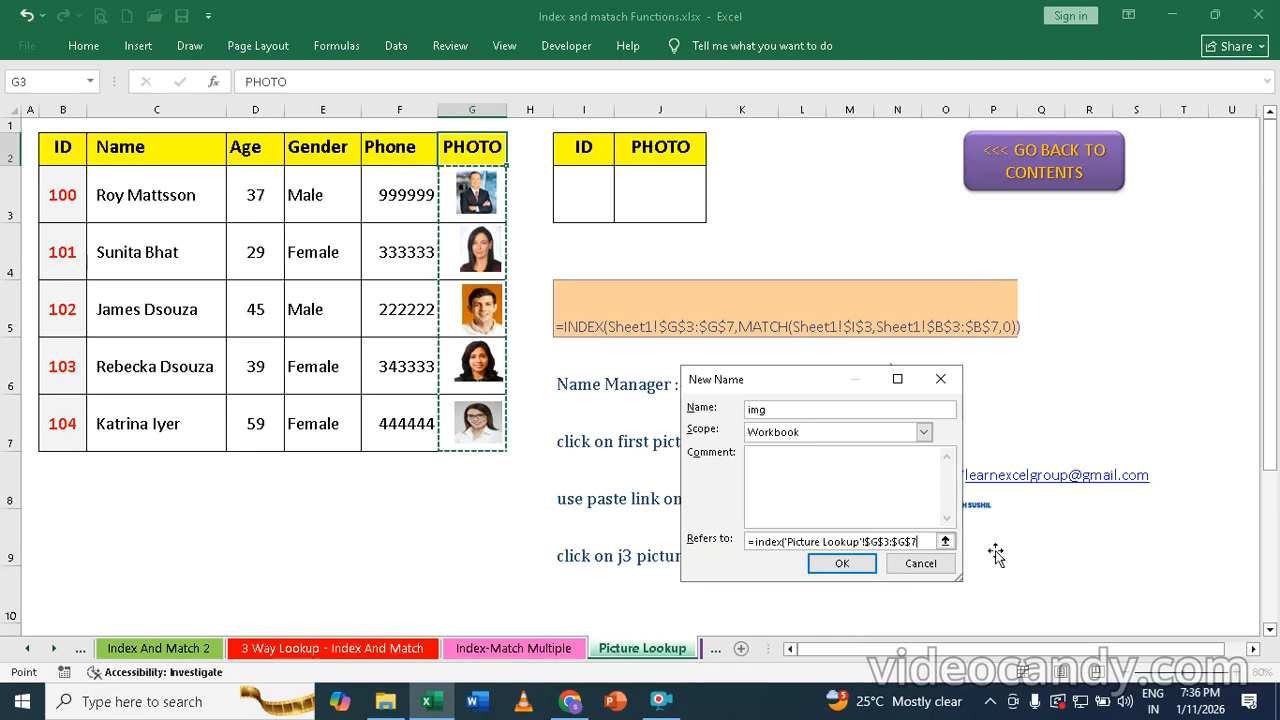
Step: Complete the img formula with MATCH of $I$3 in $B$3:$B$7 with match type 0, save the name and close the Name Manager
type(",match(")
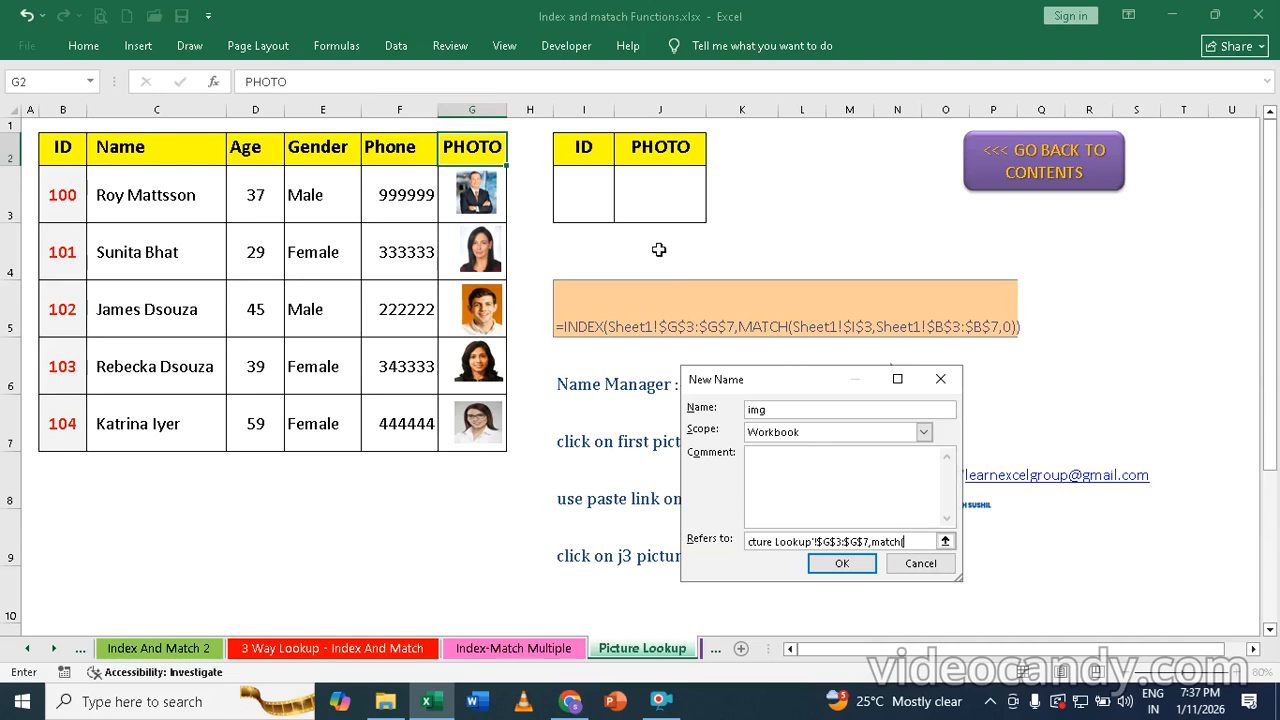
left_click(586, 177)
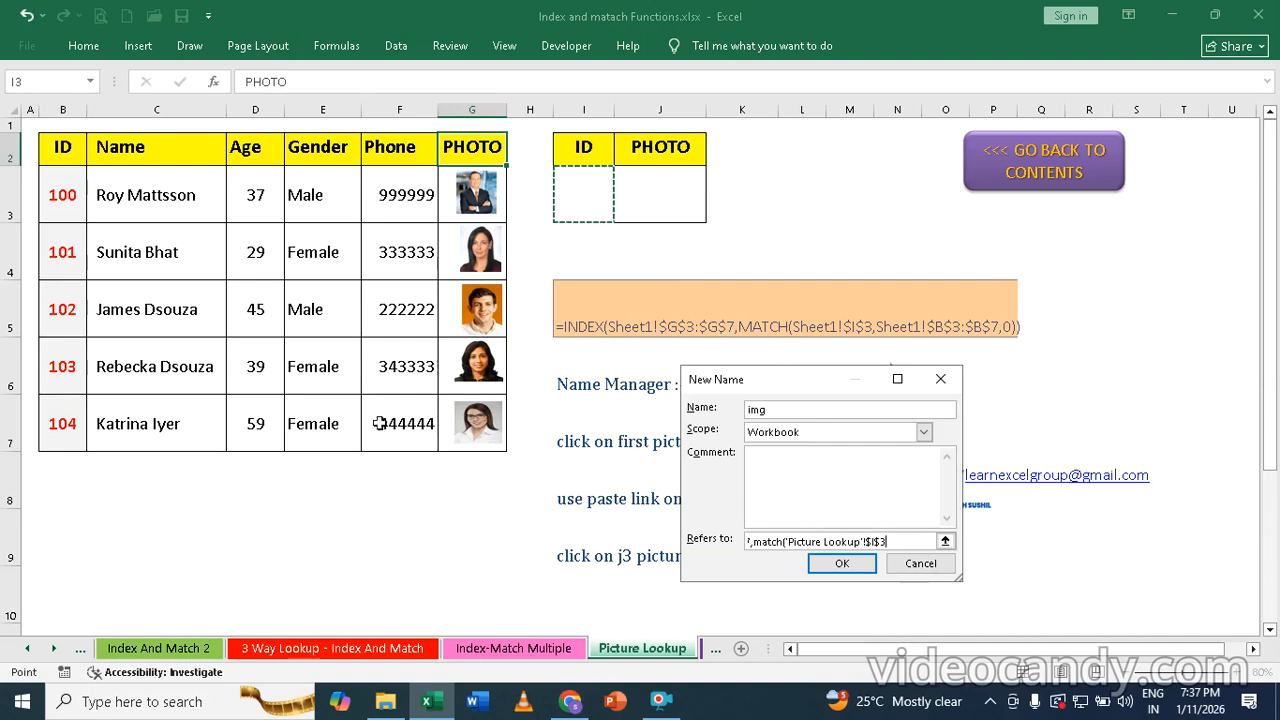
type(",")
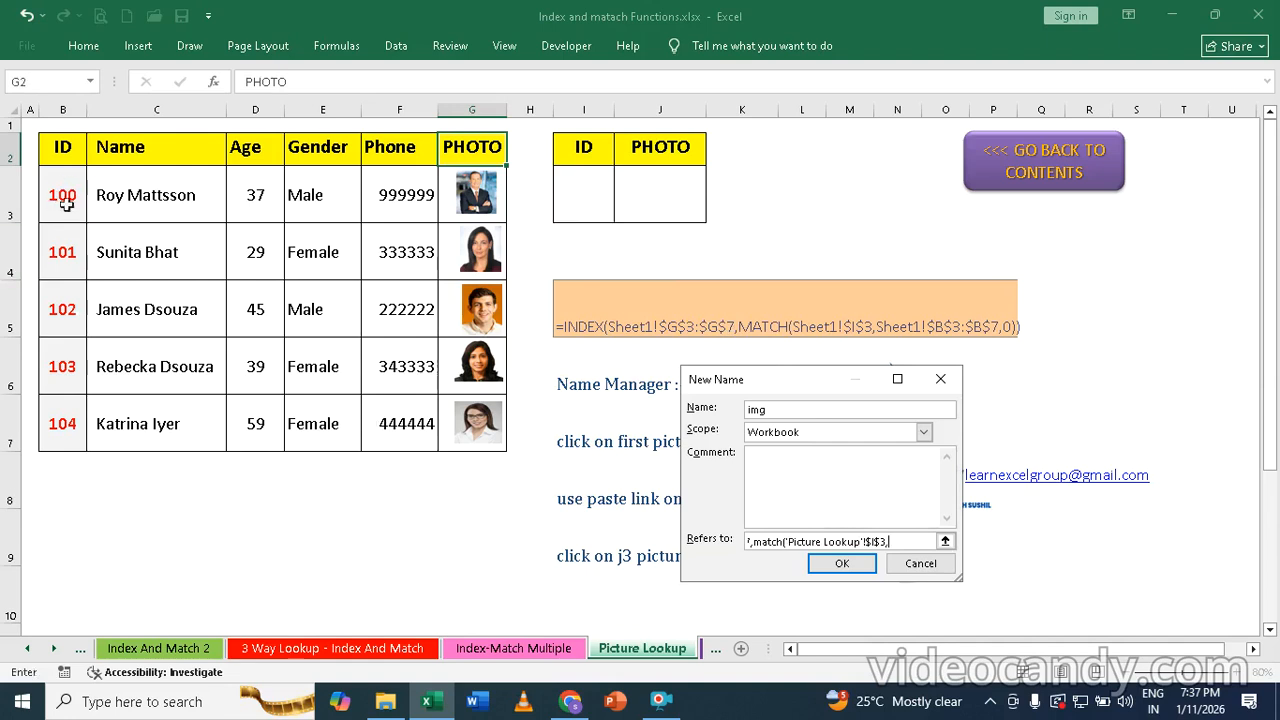
left_click_drag(62, 183, 65, 423)
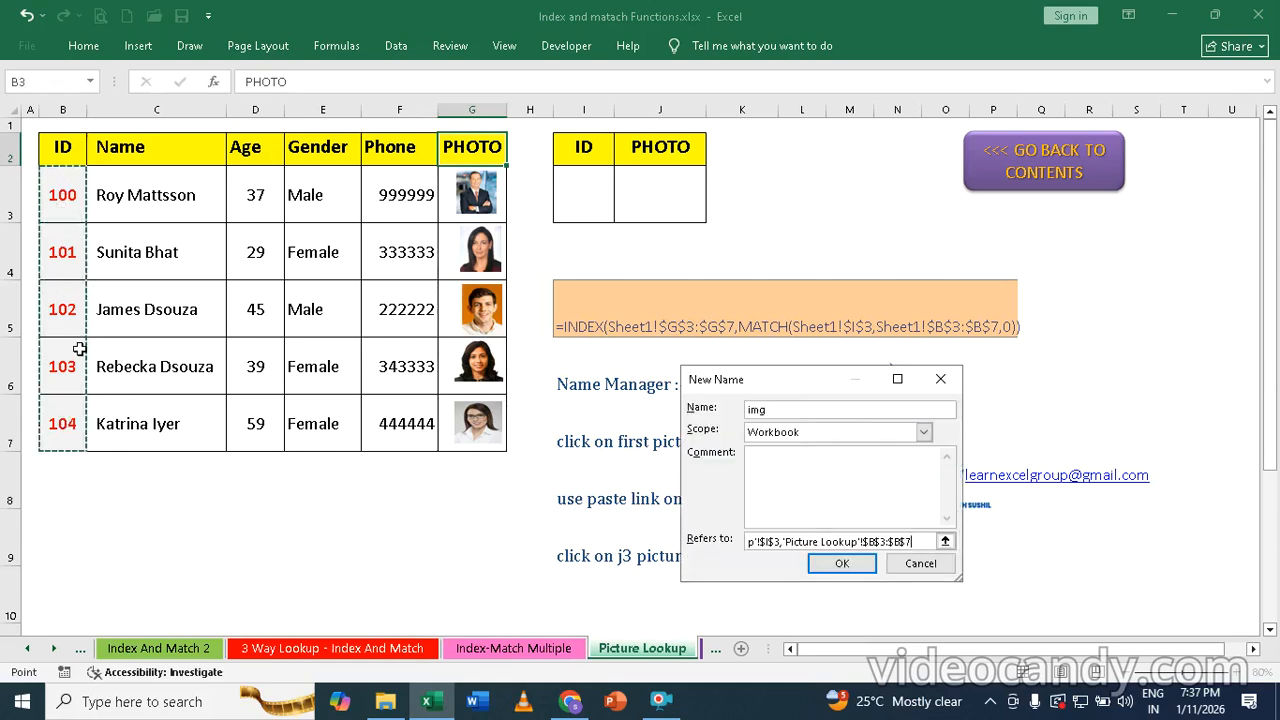
type(",0))")
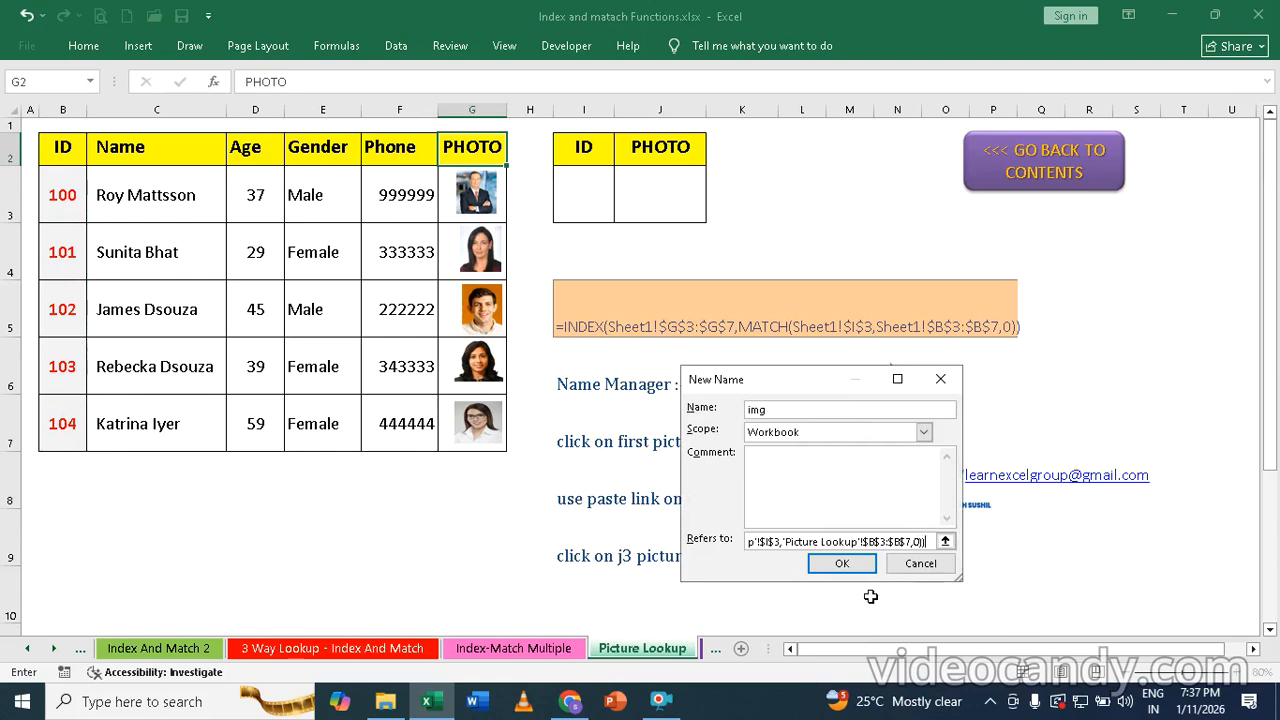
key("Return")
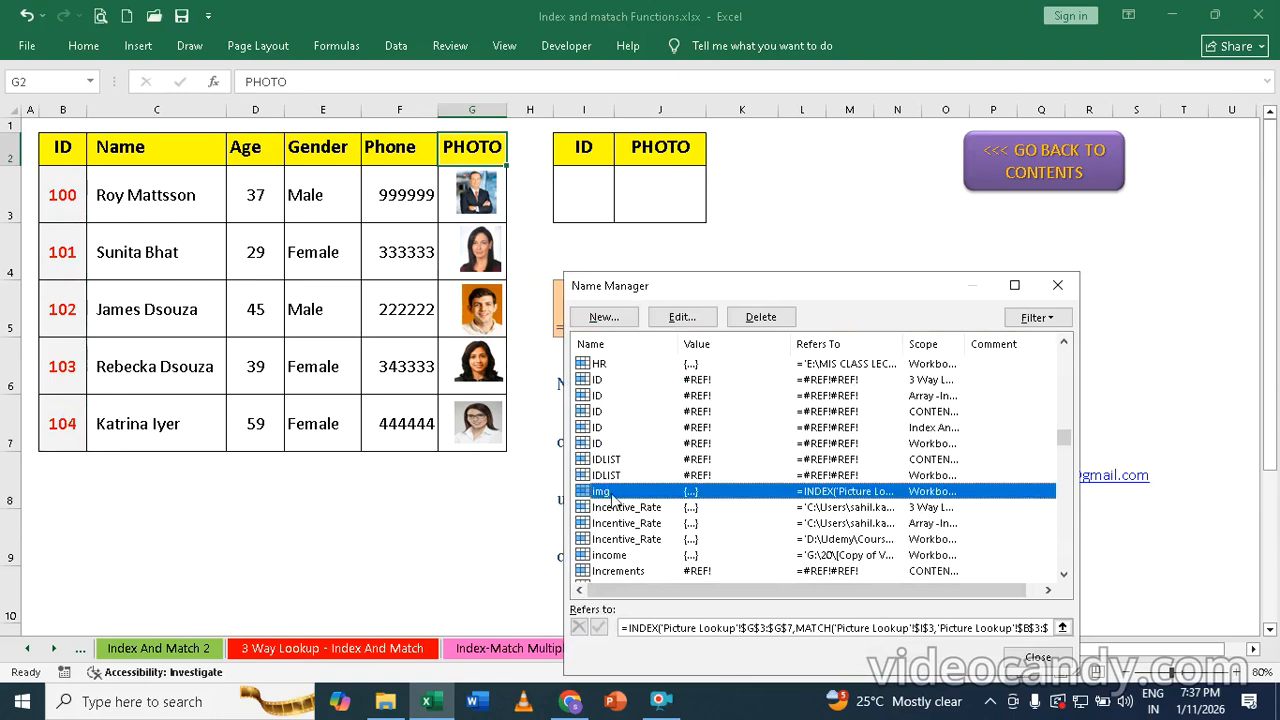
left_click(1038, 660)
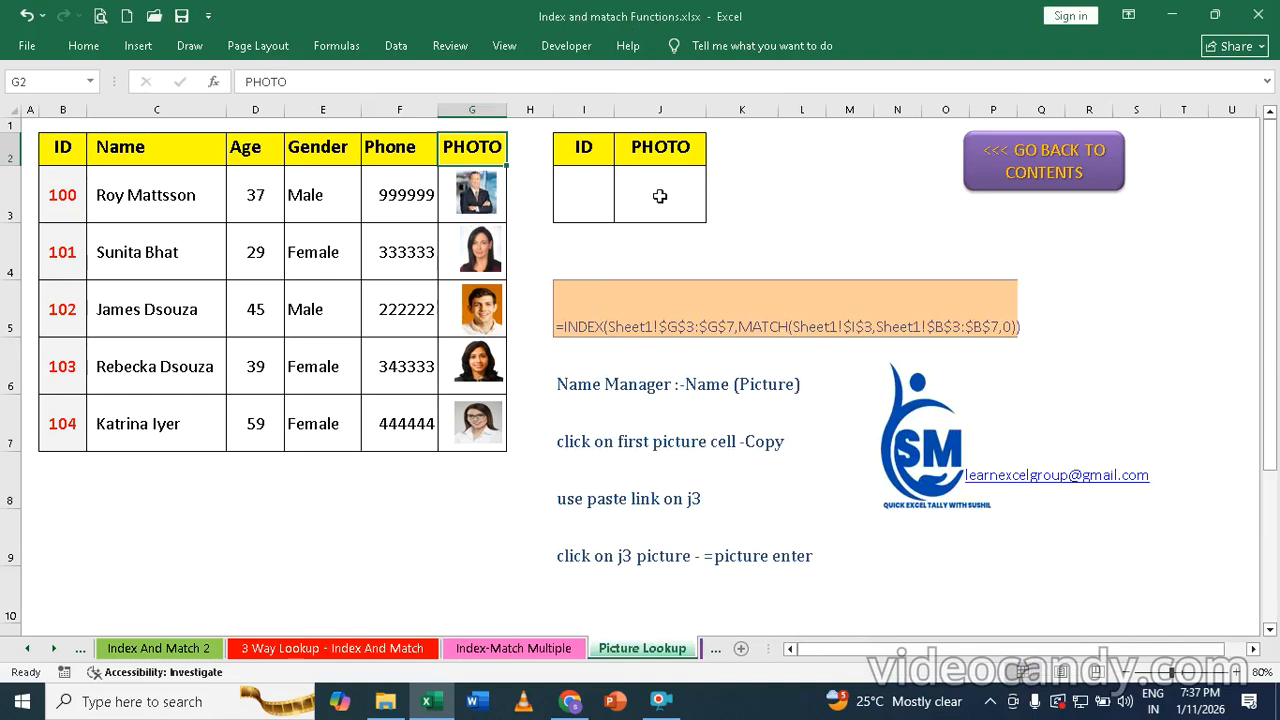
Step: Try to copy cell G3 and paste it into J3 as a linked picture
left_click(476, 193)
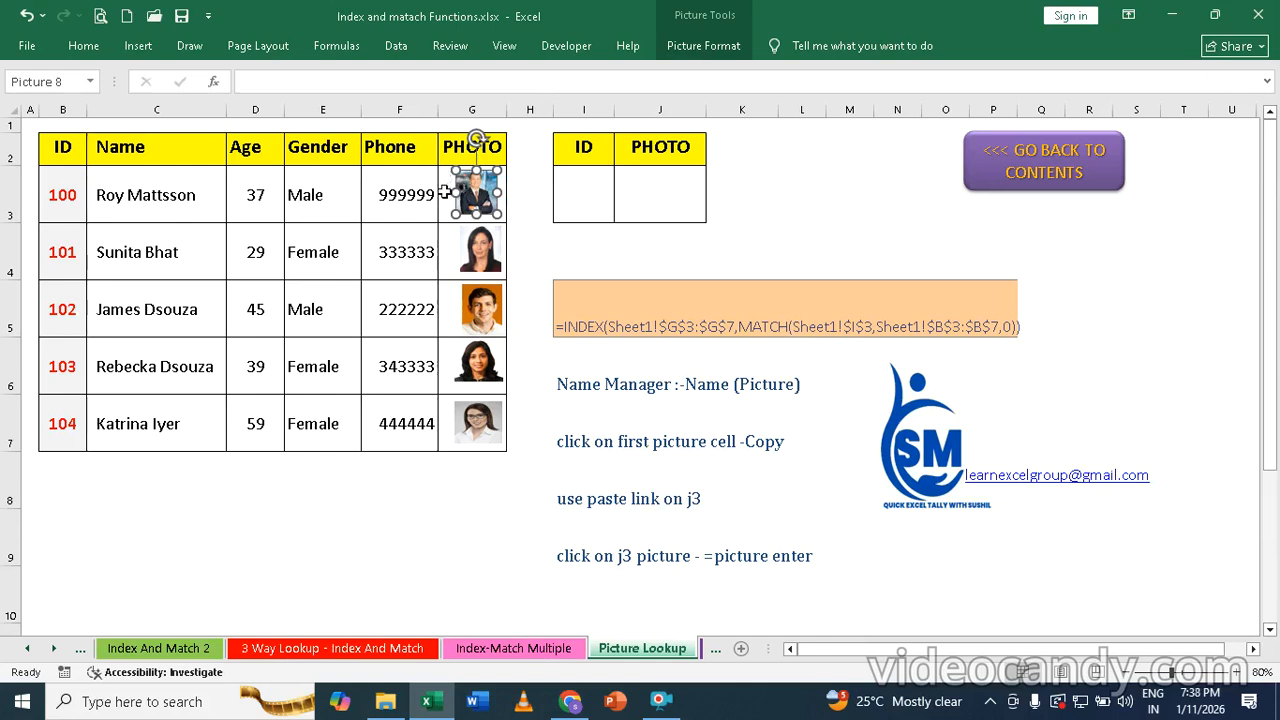
left_click(444, 180)
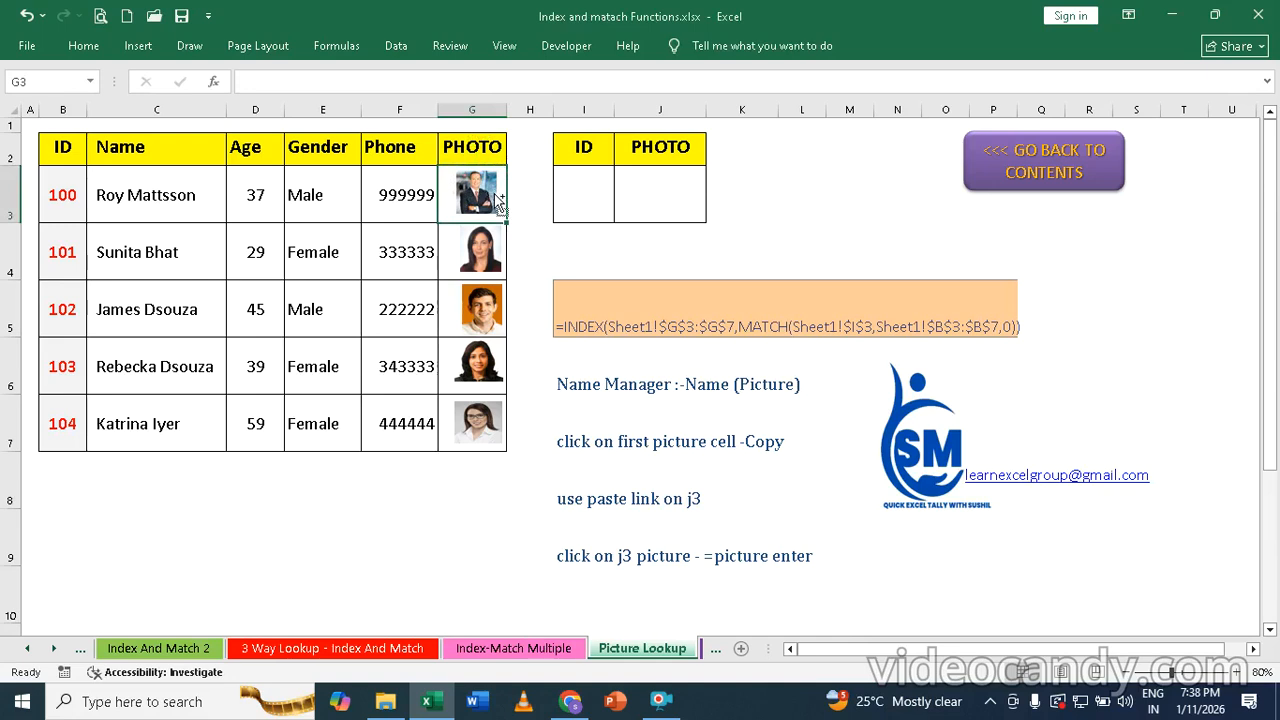
key("ctrl+c")
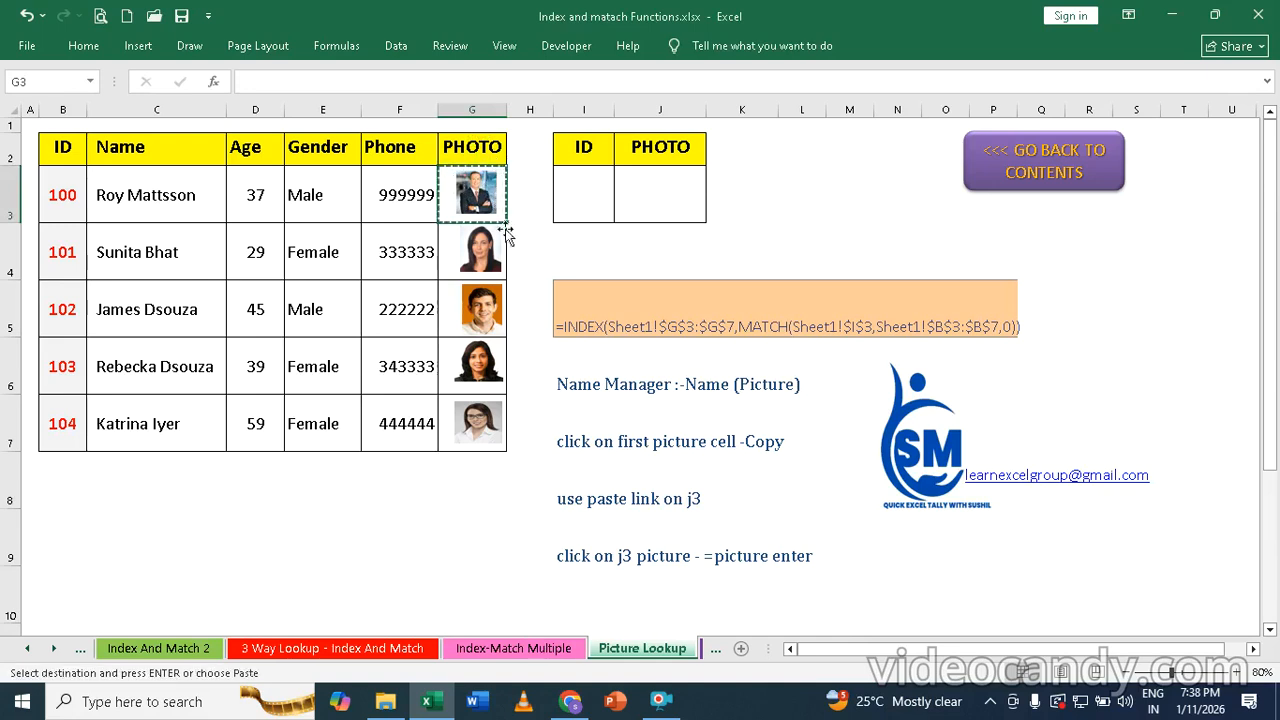
left_click(659, 189)
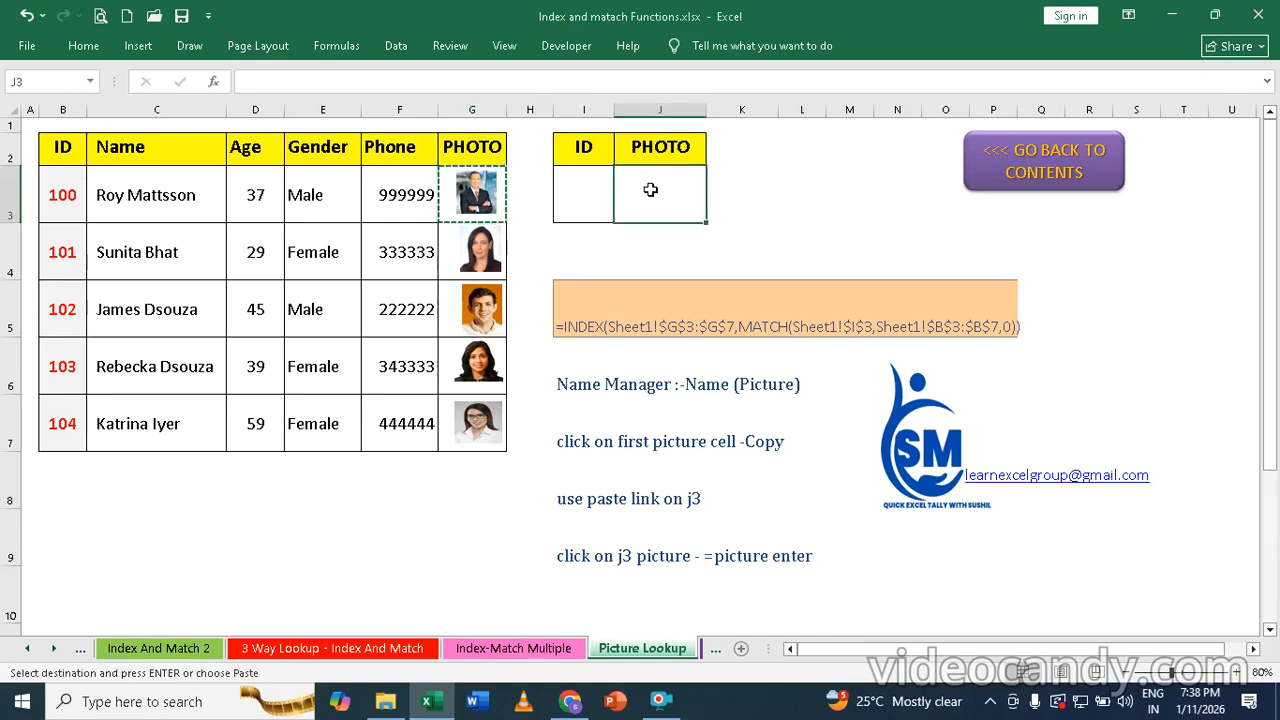
right_click(652, 191)
mouse_move(848, 333)
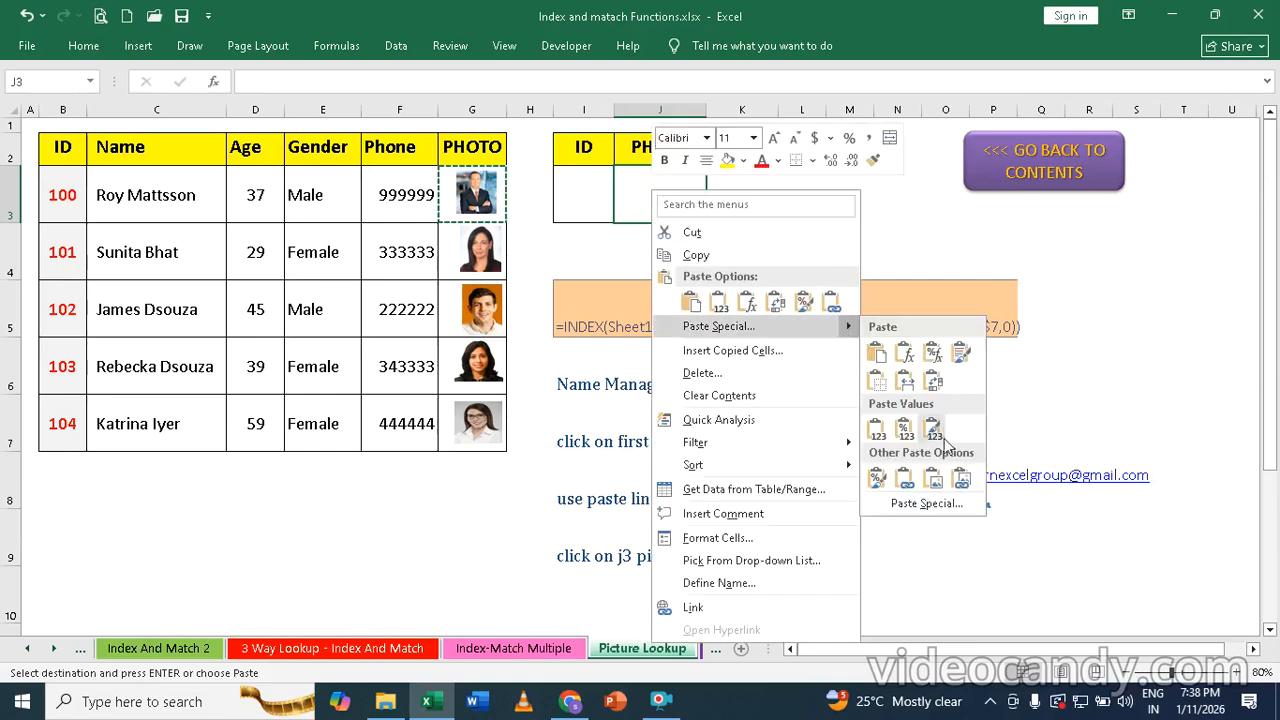
left_click(962, 481)
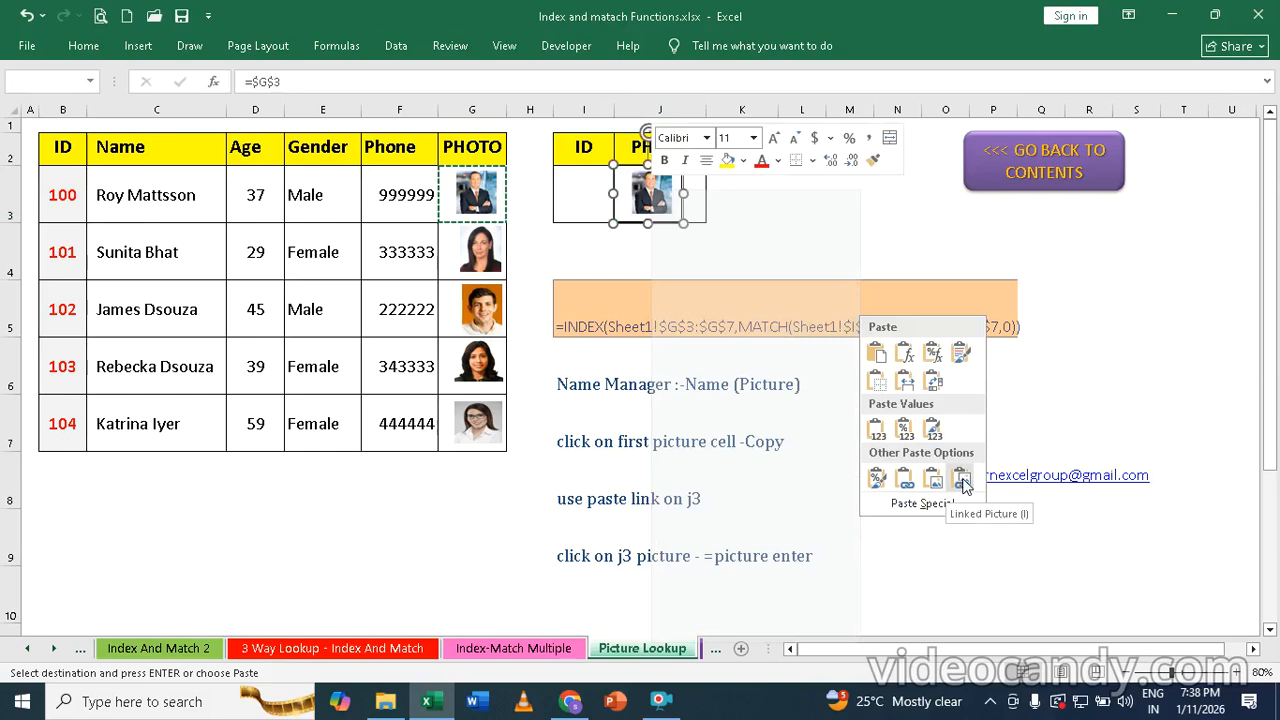
left_click(962, 484)
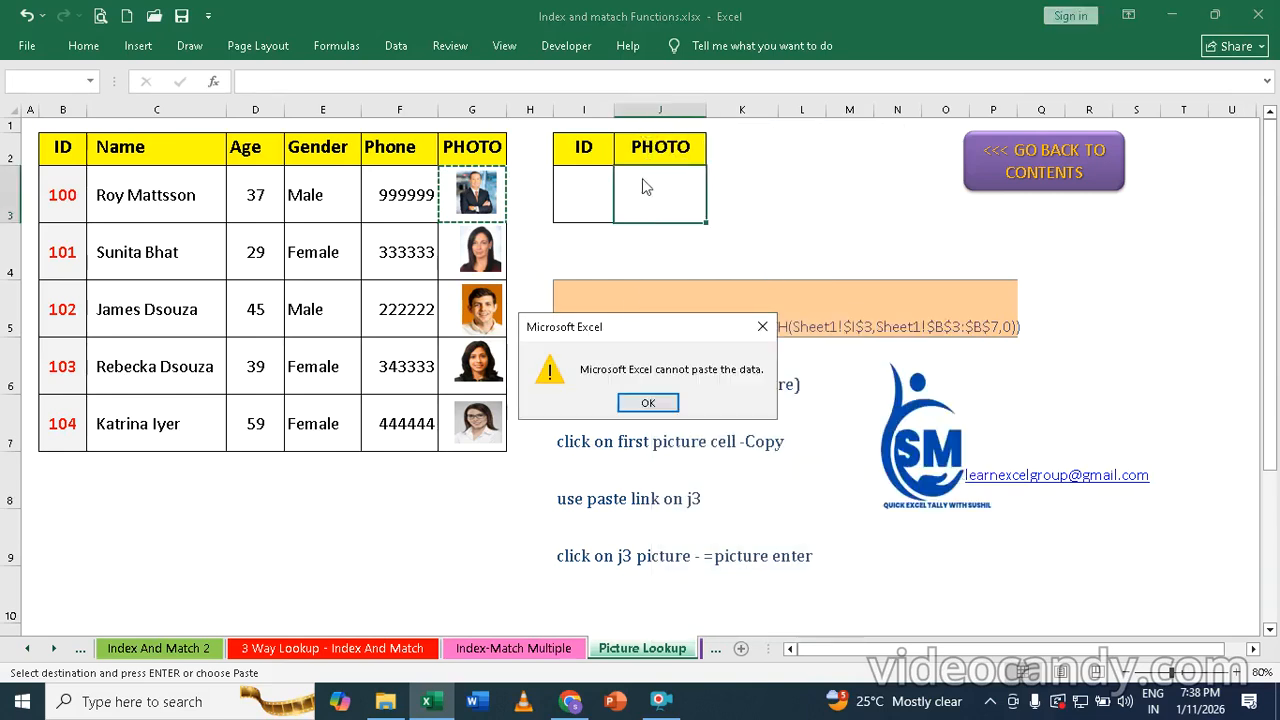
left_click(648, 406)
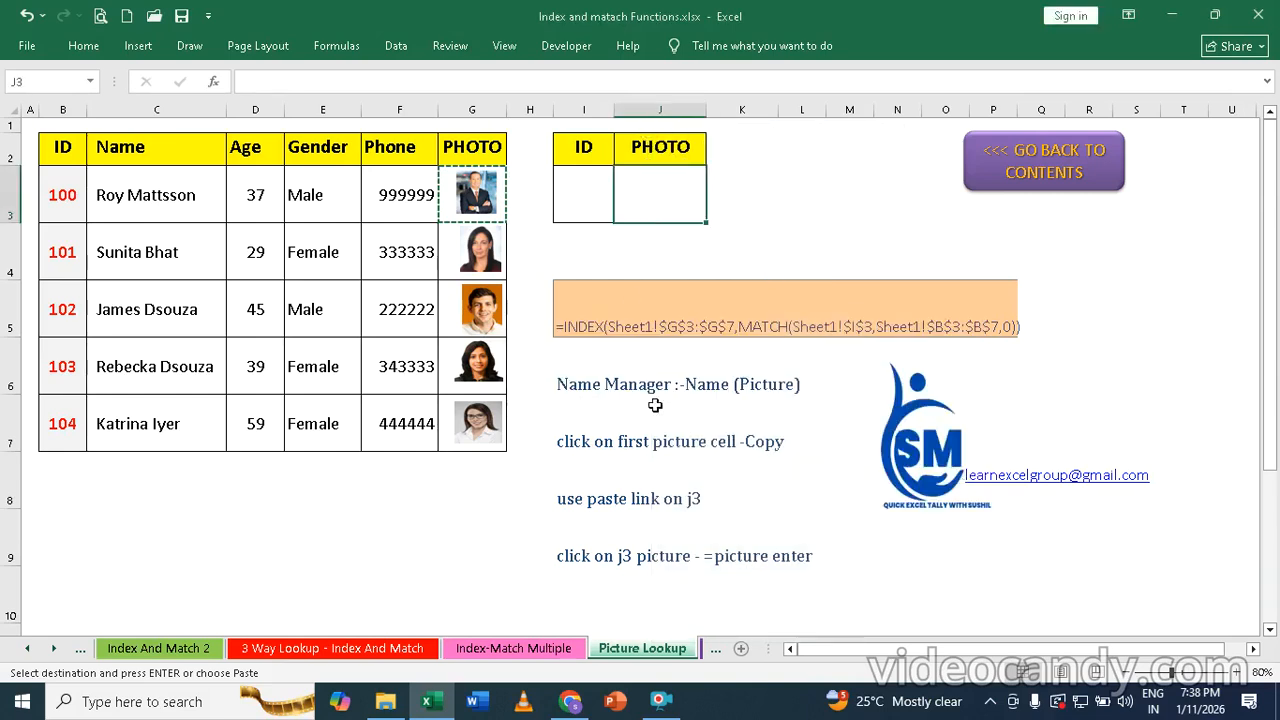
Step: Enter the lookup ID 100 in cell I3
left_click(587, 200)
key("Escape")
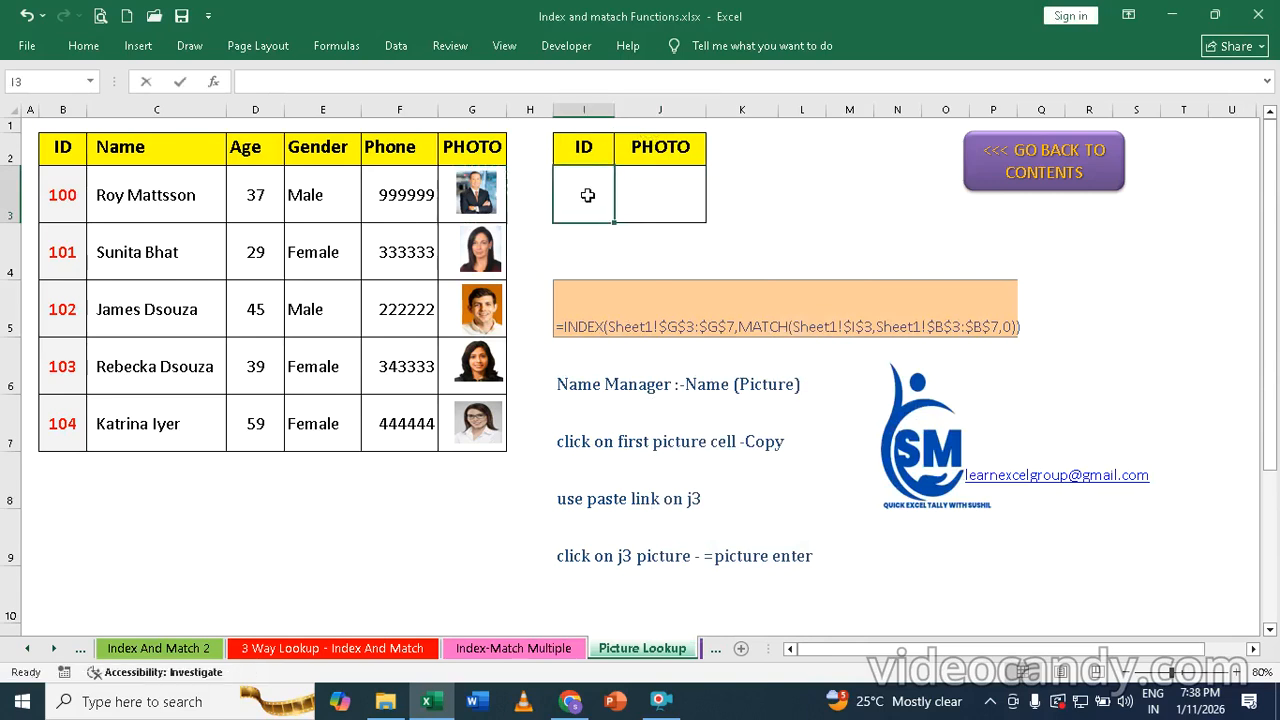
type("100")
key("Tab")
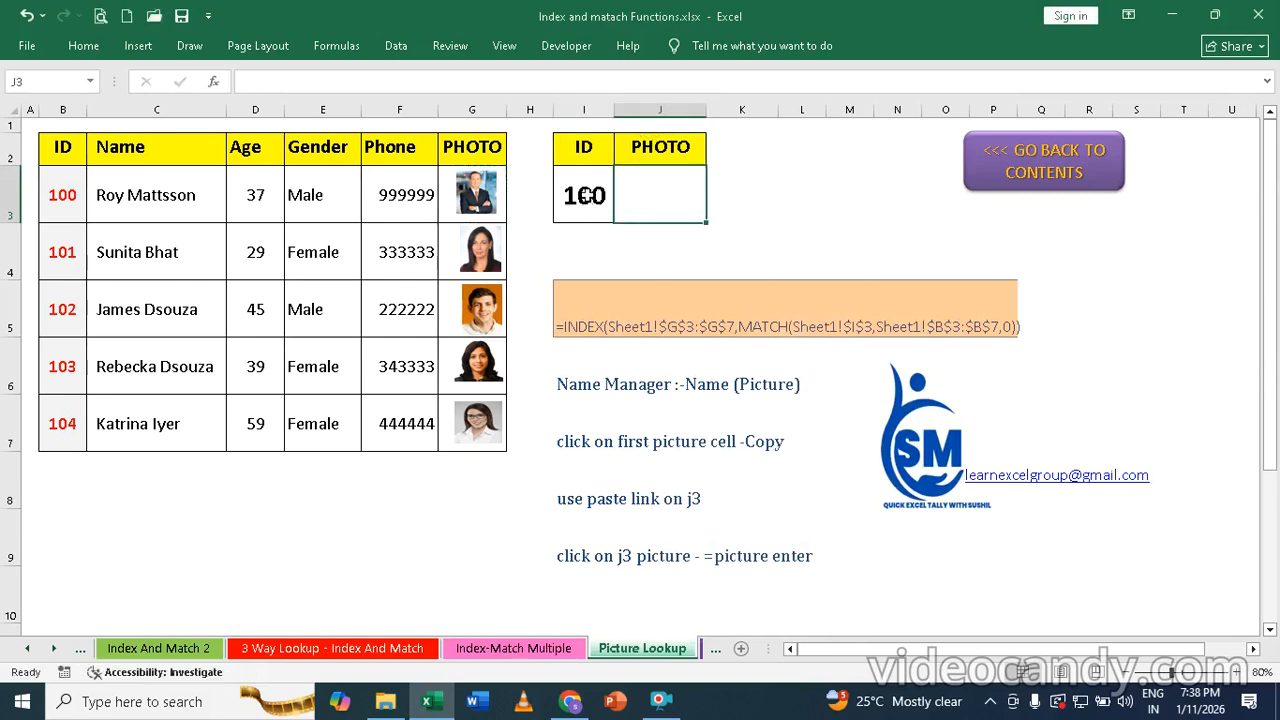
Step: Paste a copy of cell G3 into J3 as a linked picture and adjust it to fit within the cell
right_click(658, 194)
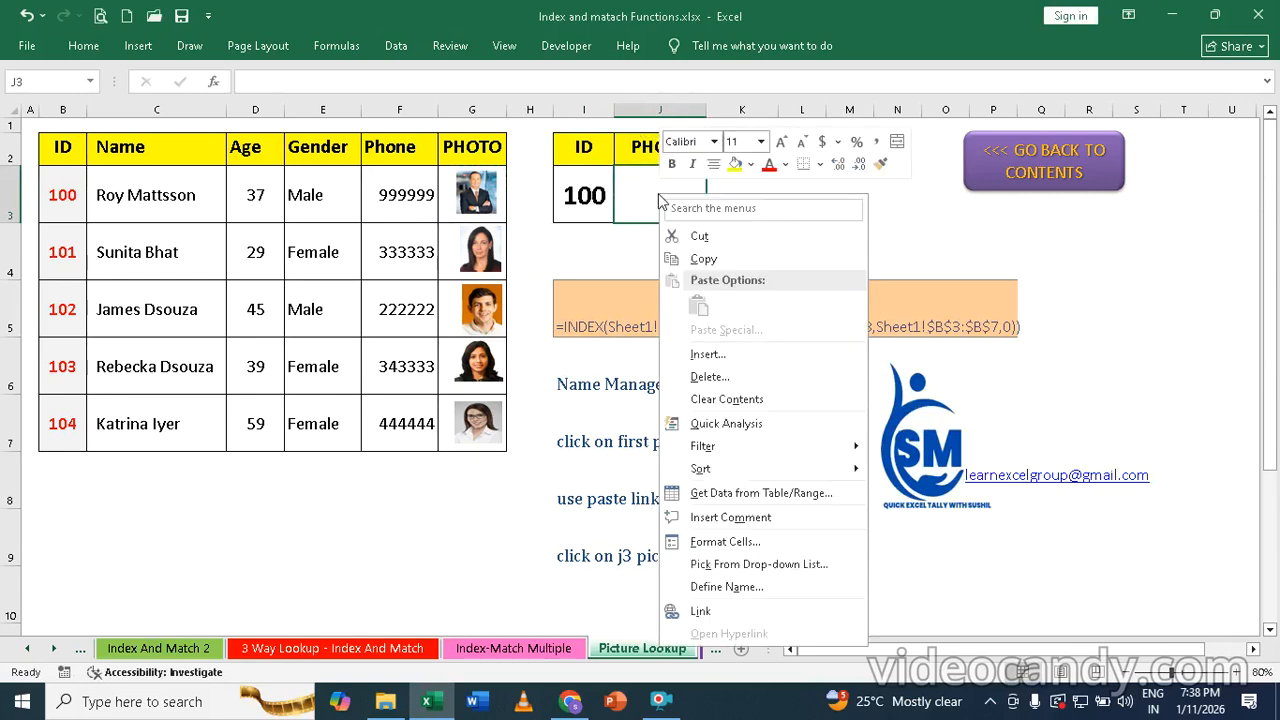
left_click(447, 196)
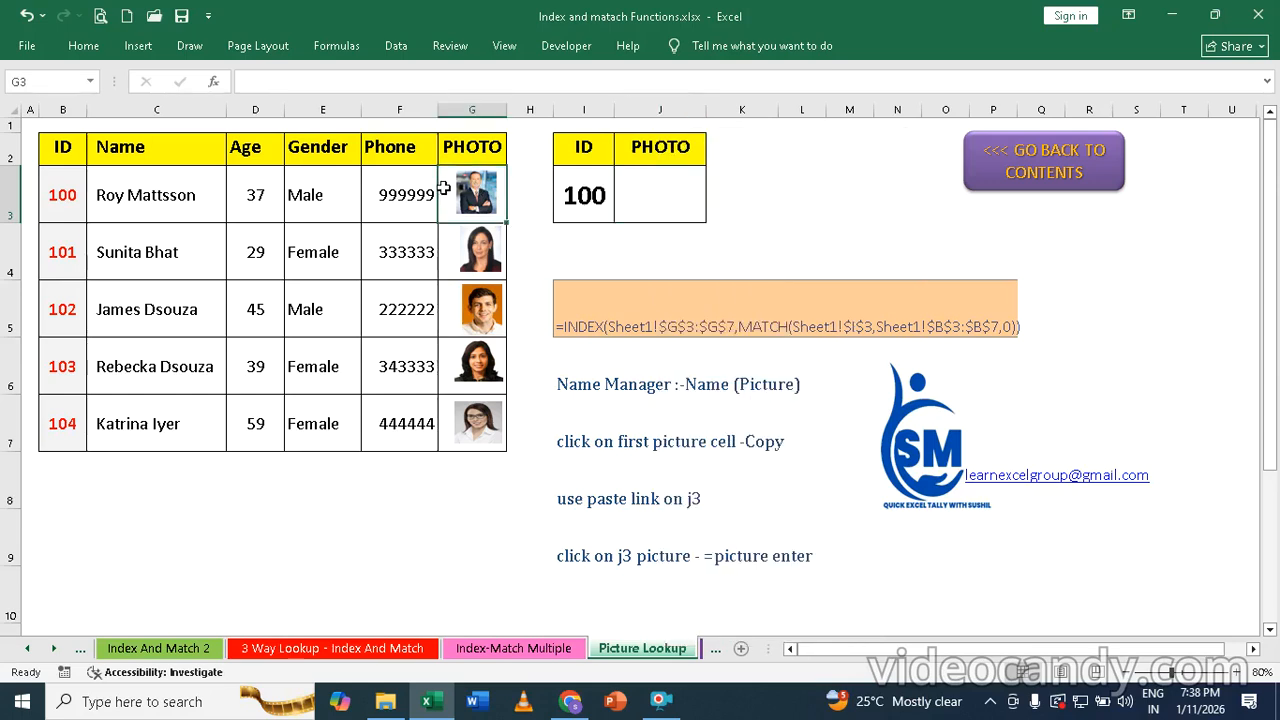
key("ctrl+c")
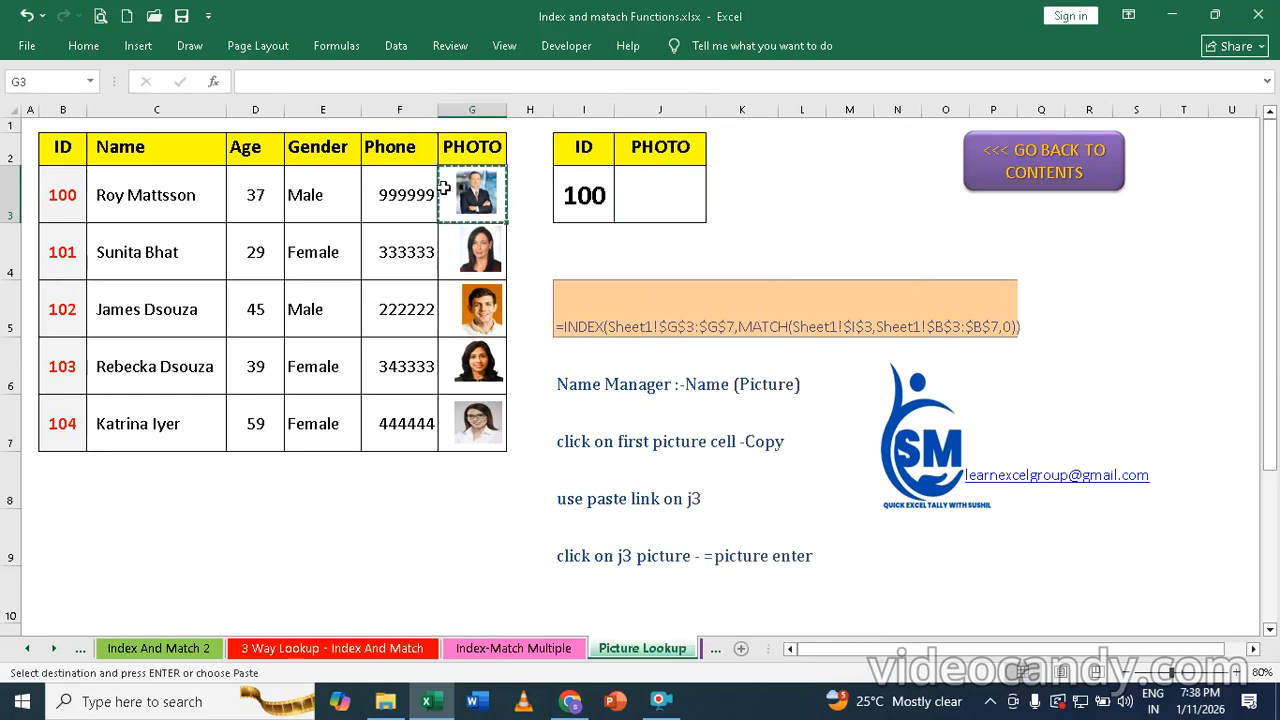
left_click(664, 197)
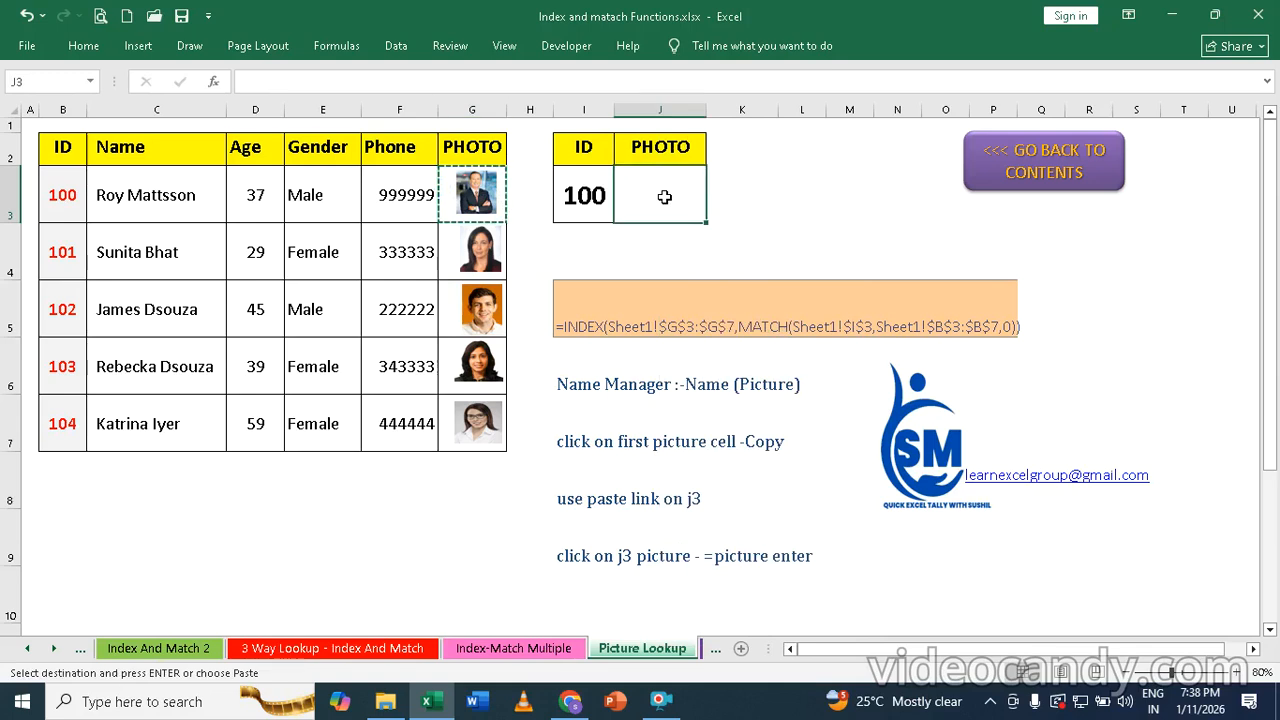
right_click(664, 197)
mouse_move(864, 334)
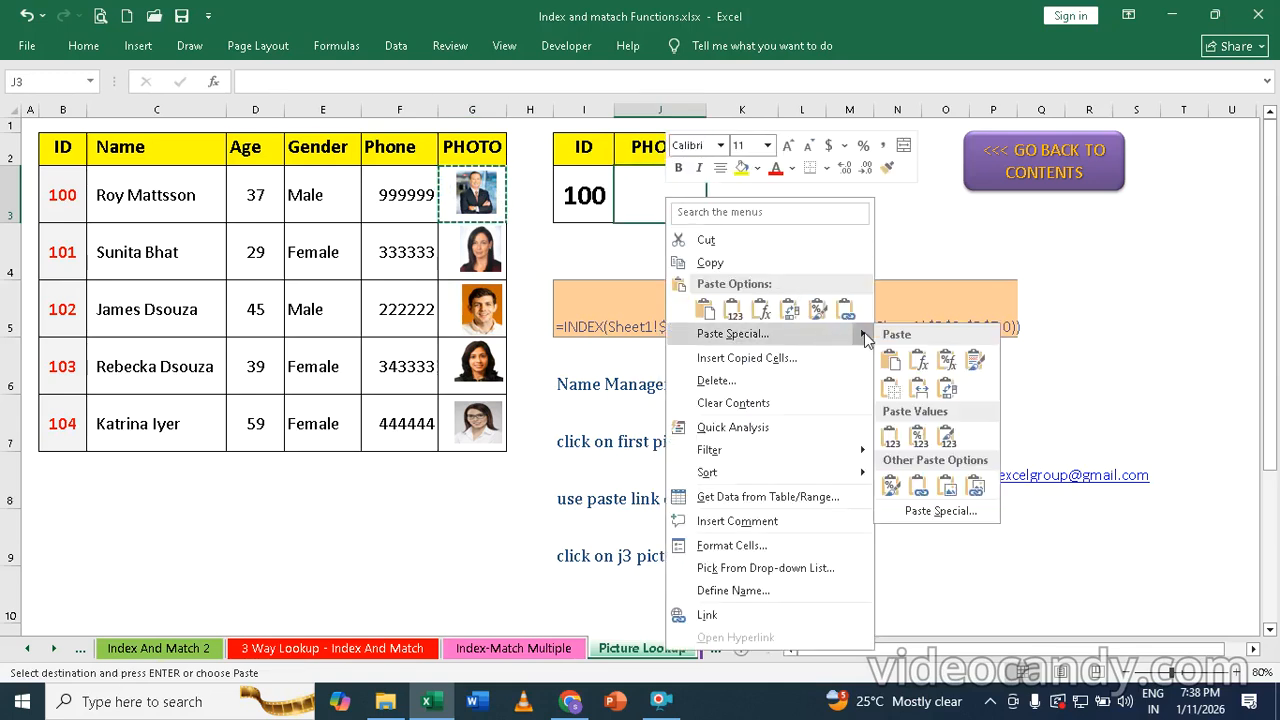
left_click(977, 488)
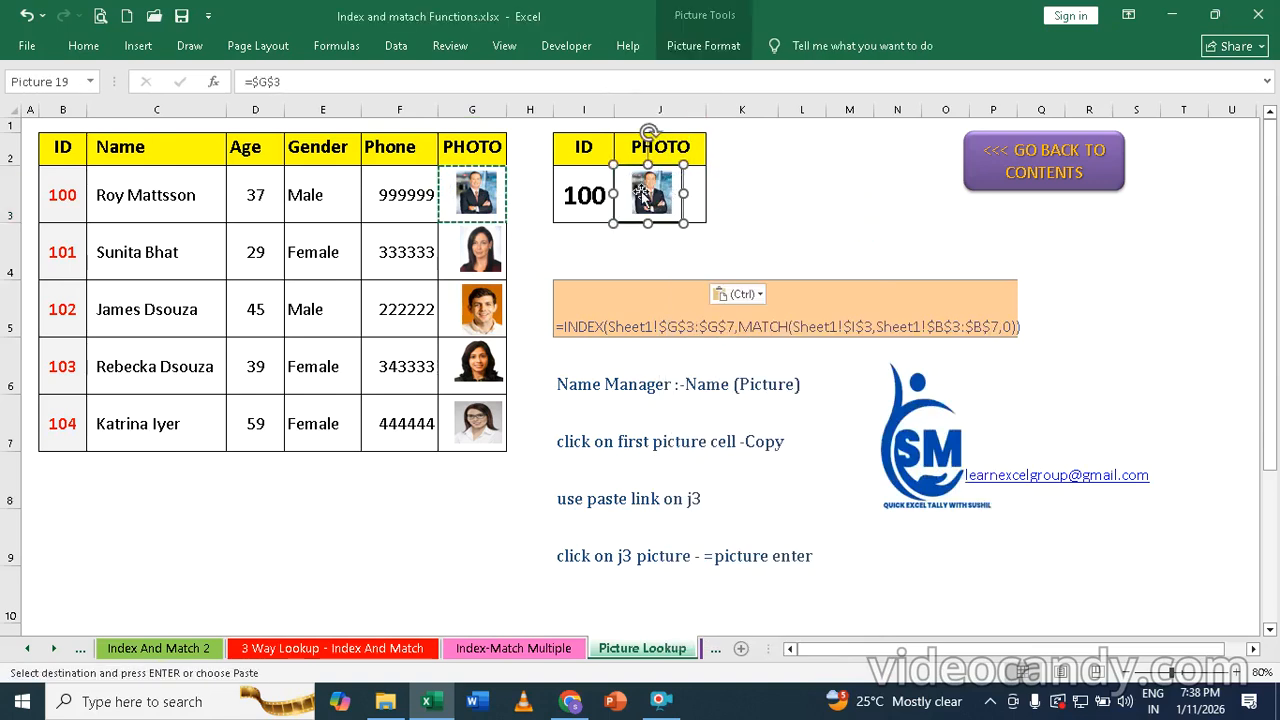
left_click_drag(651, 192, 615, 195)
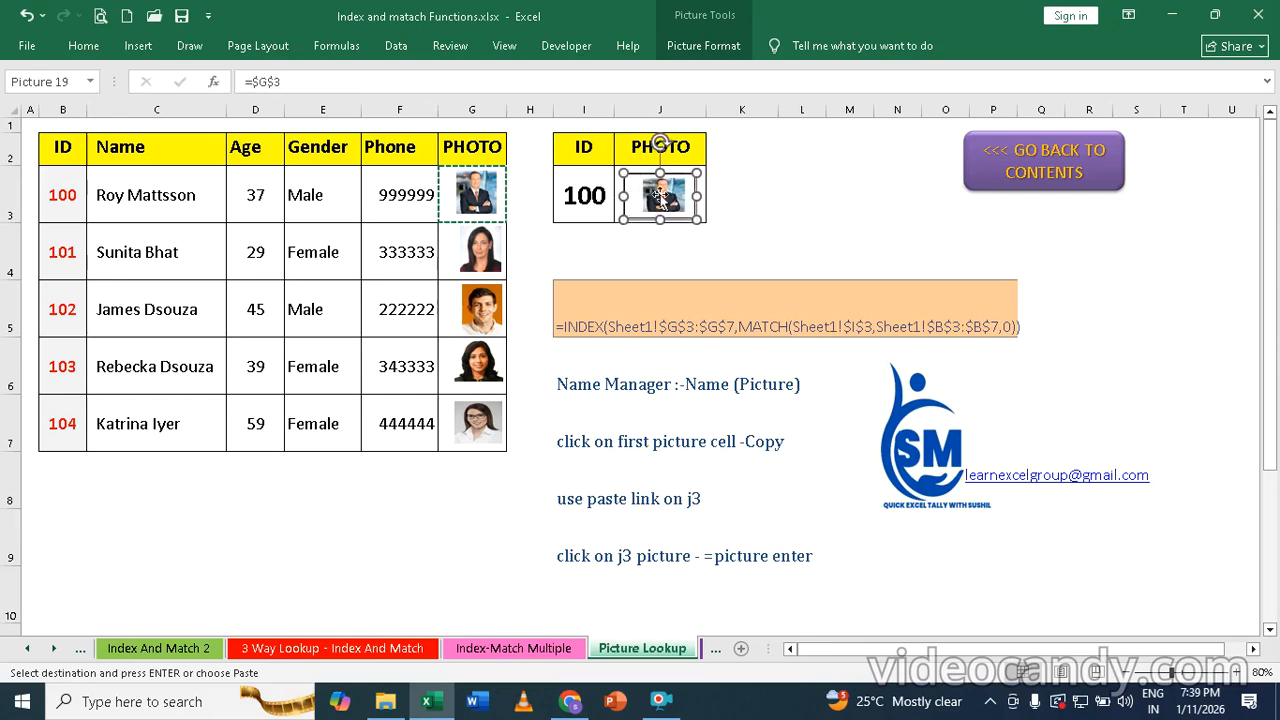
Step: Enter the lookup ID 101 in cell I3
left_click(580, 200)
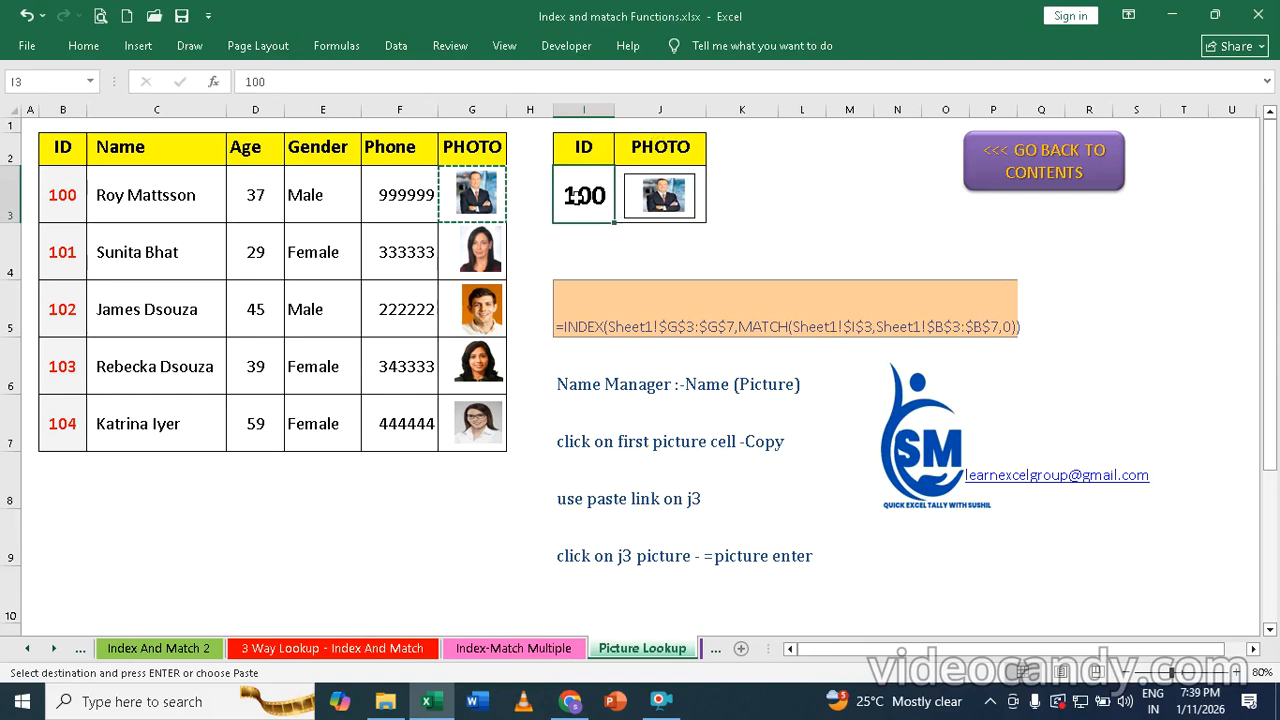
key("Escape")
type("101")
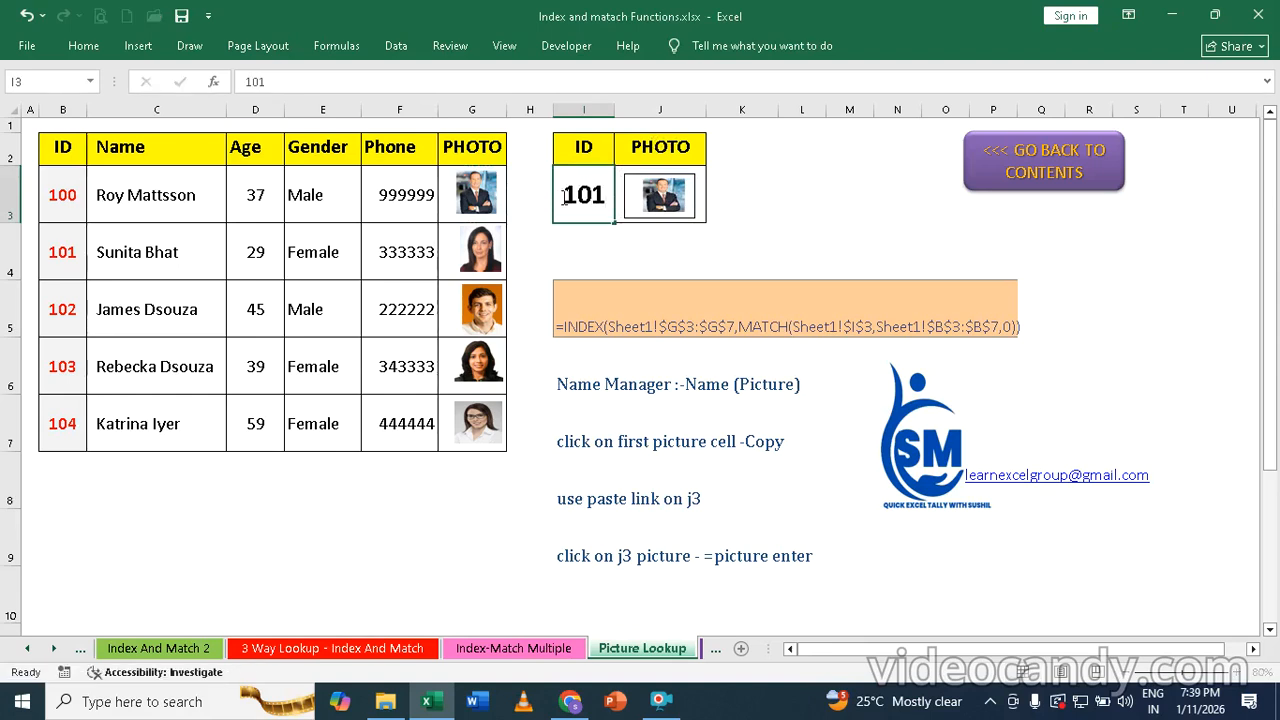
key("Return")
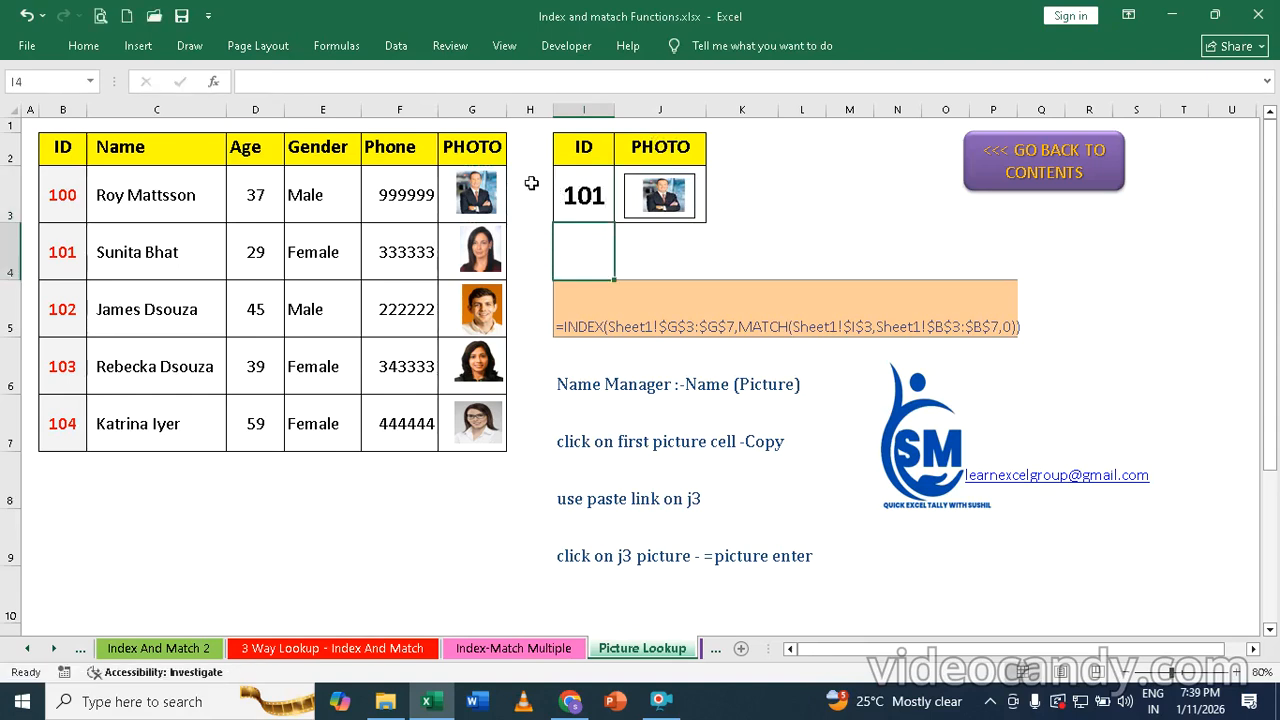
Step: Change the linked picture's formula in J3 to =img so it uses the defined name
double_click(670, 178)
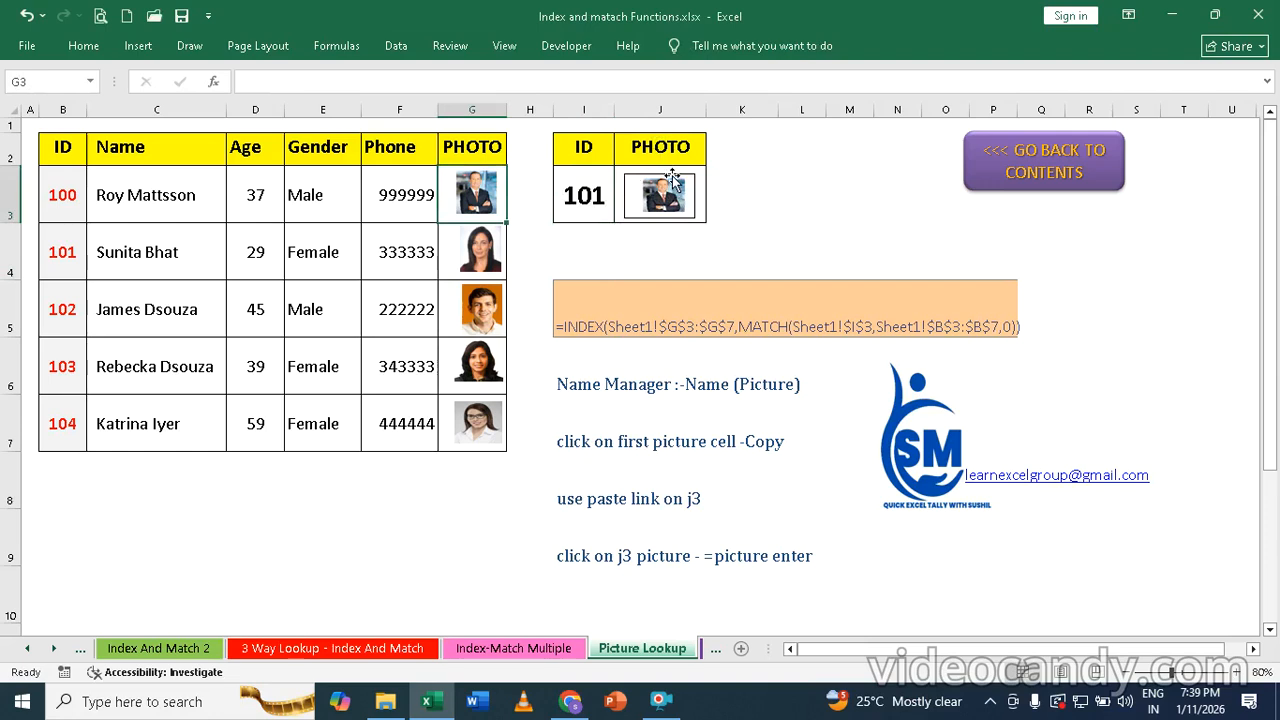
left_click(668, 181)
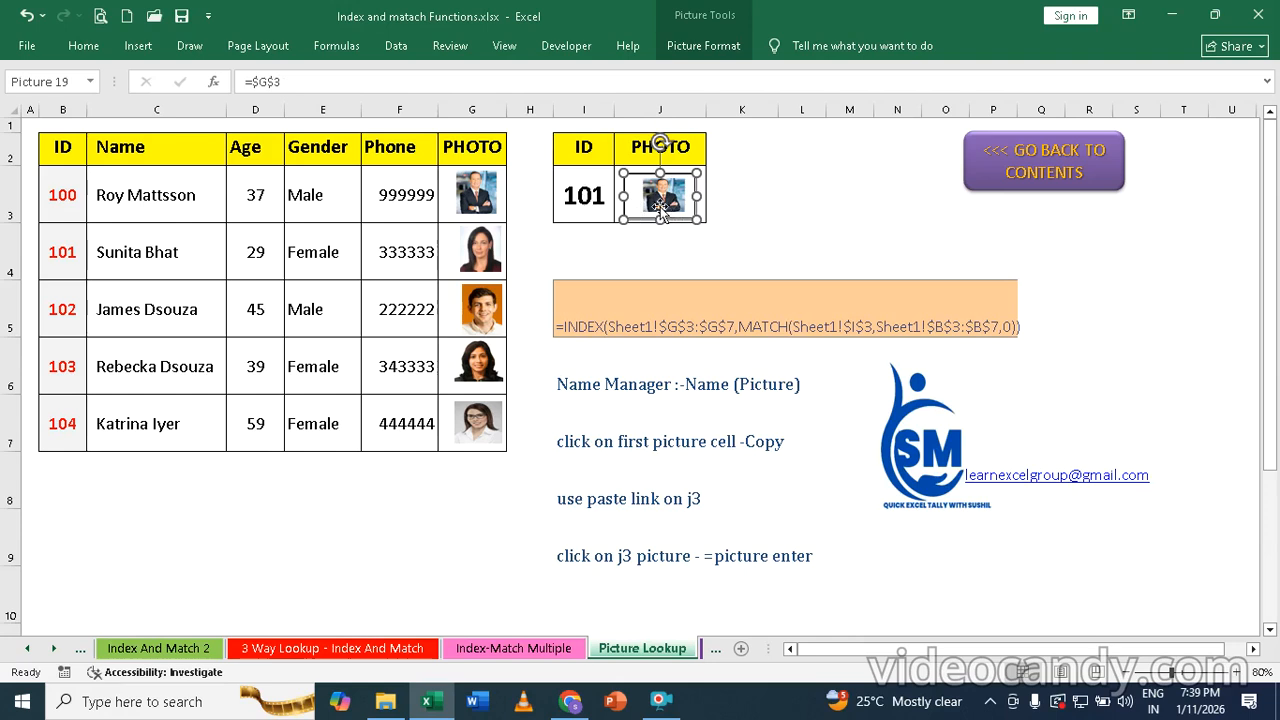
left_click(298, 84)
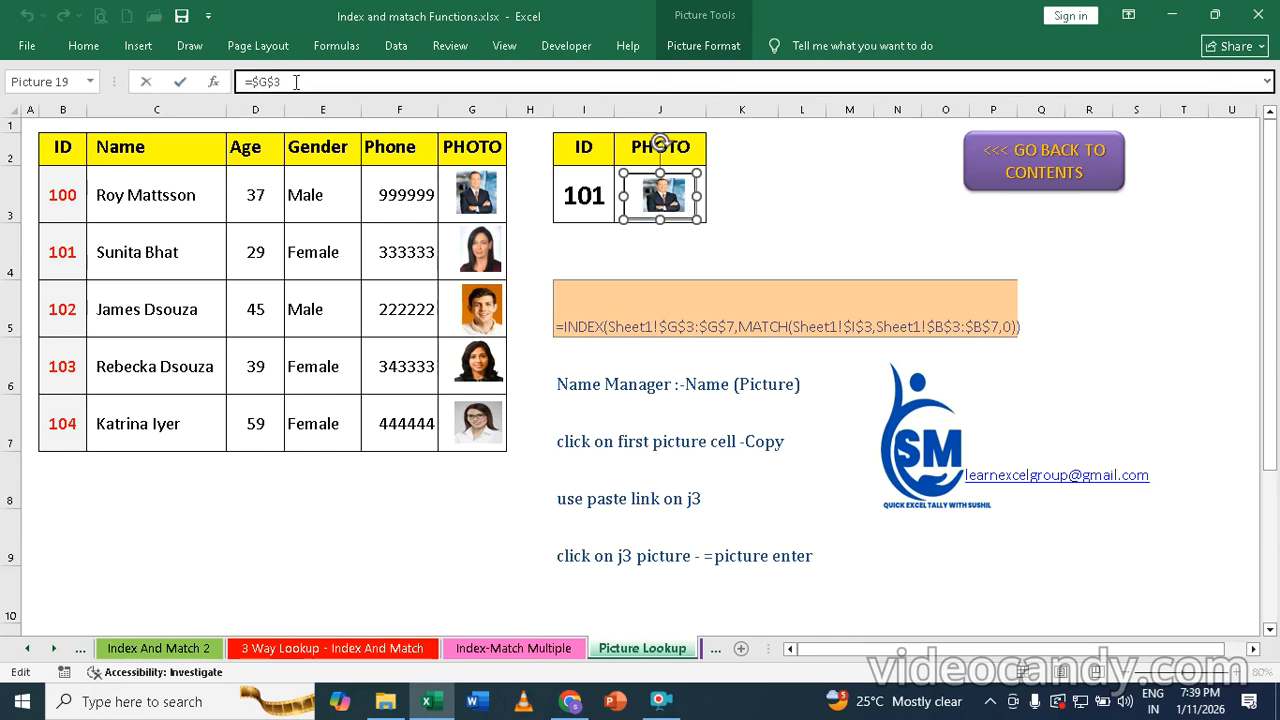
key("BackSpace")
key("BackSpace")
type("img")
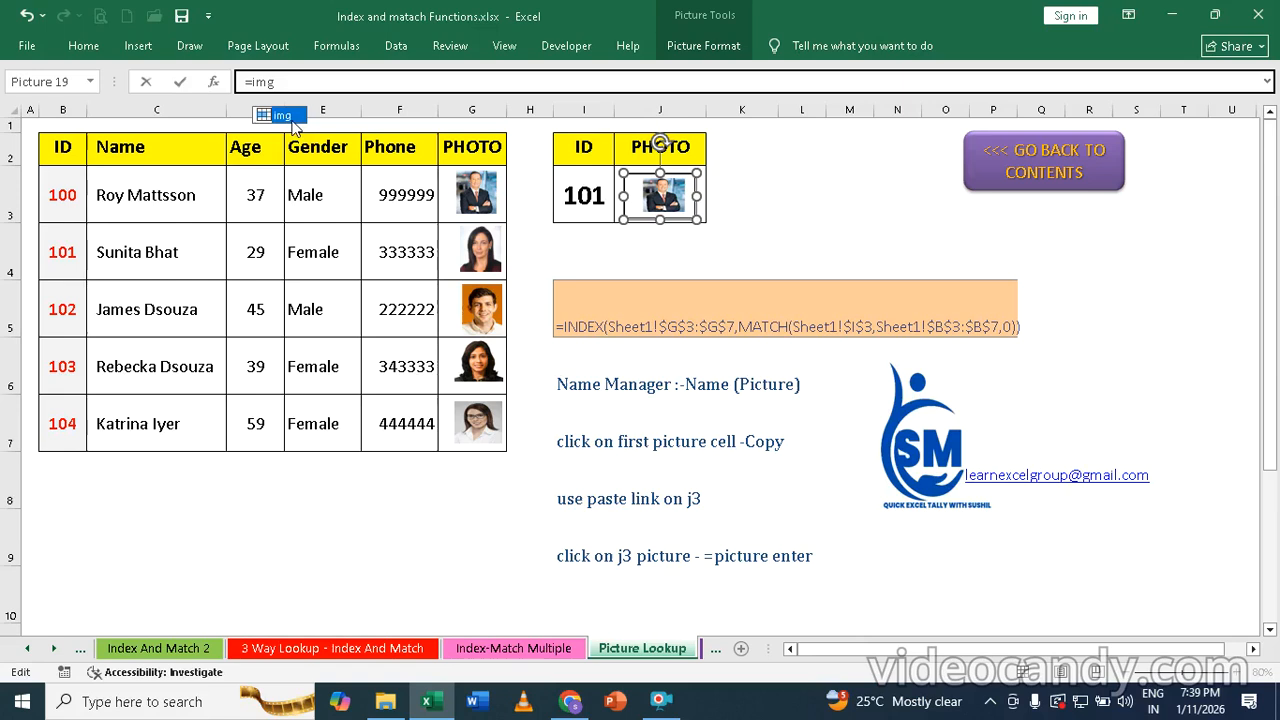
key("Tab")
key("Return")
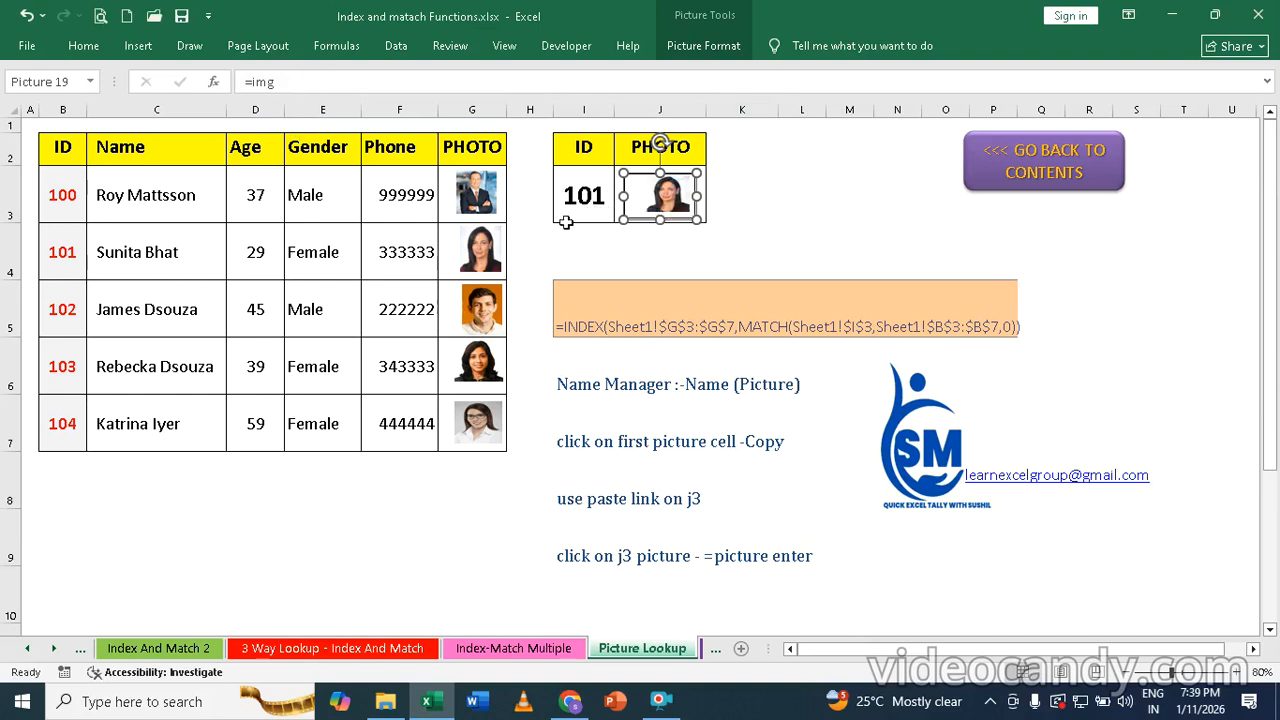
Step: Set the lookup ID in I3 to 102 to test the linked picture
left_click(596, 190)
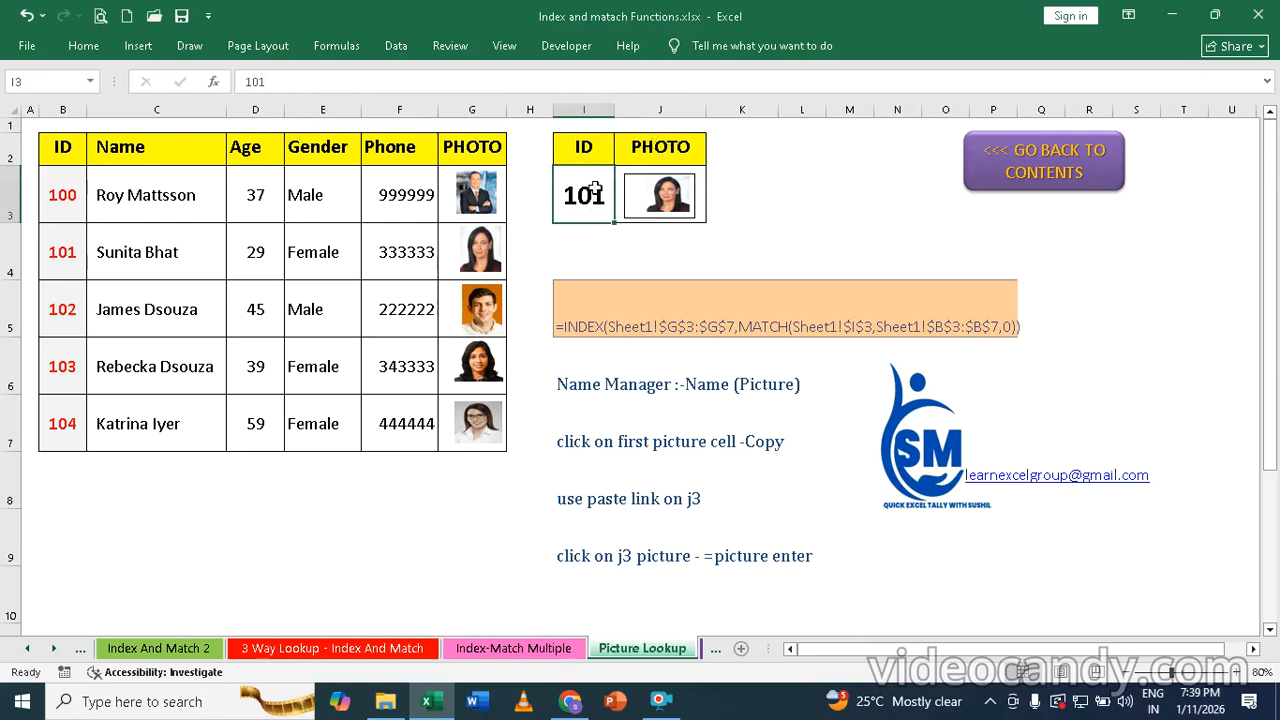
type("102")
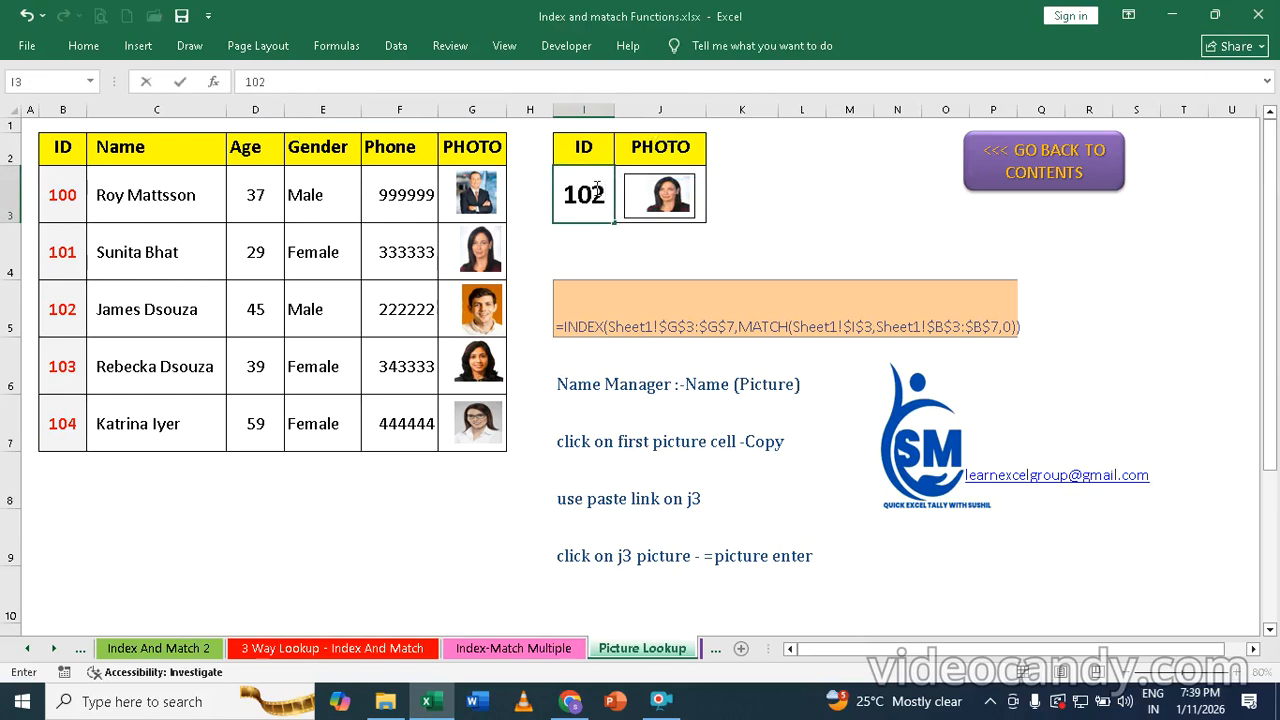
key("Return")
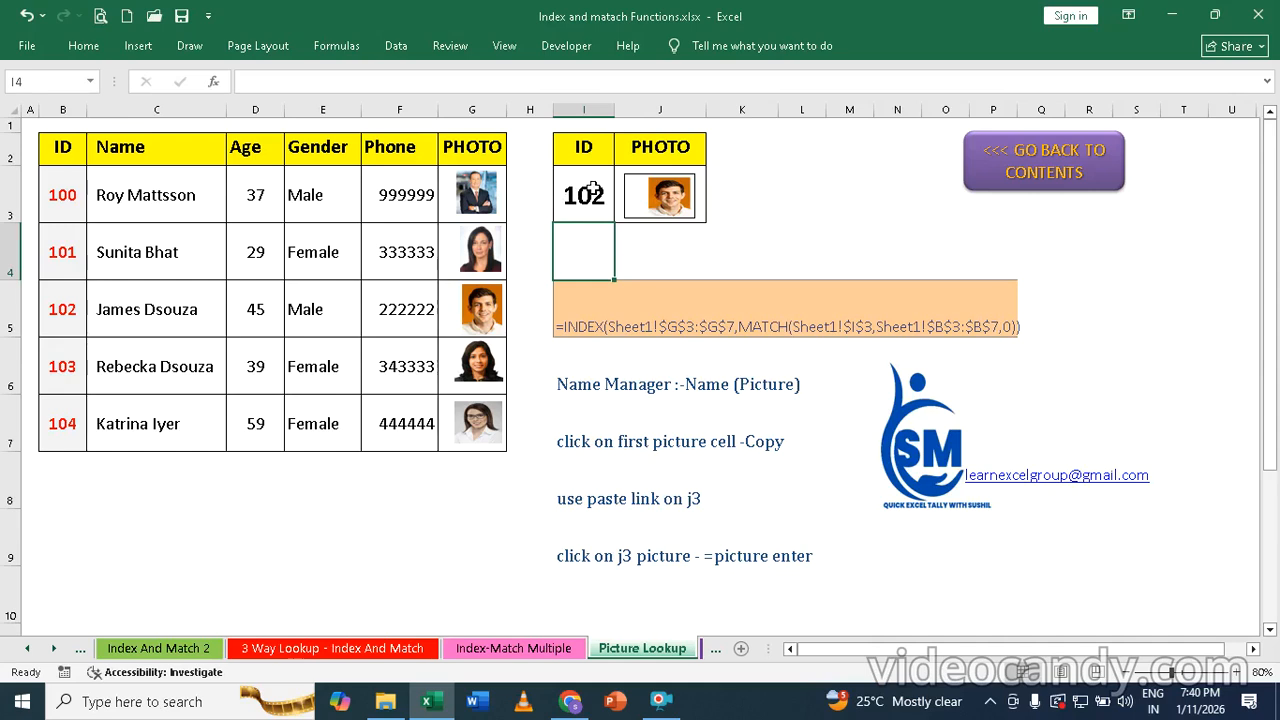
Step: Add List data validation to cell I3 with source =$B$3:$B$7 and check its in-cell dropdown
left_click(593, 190)
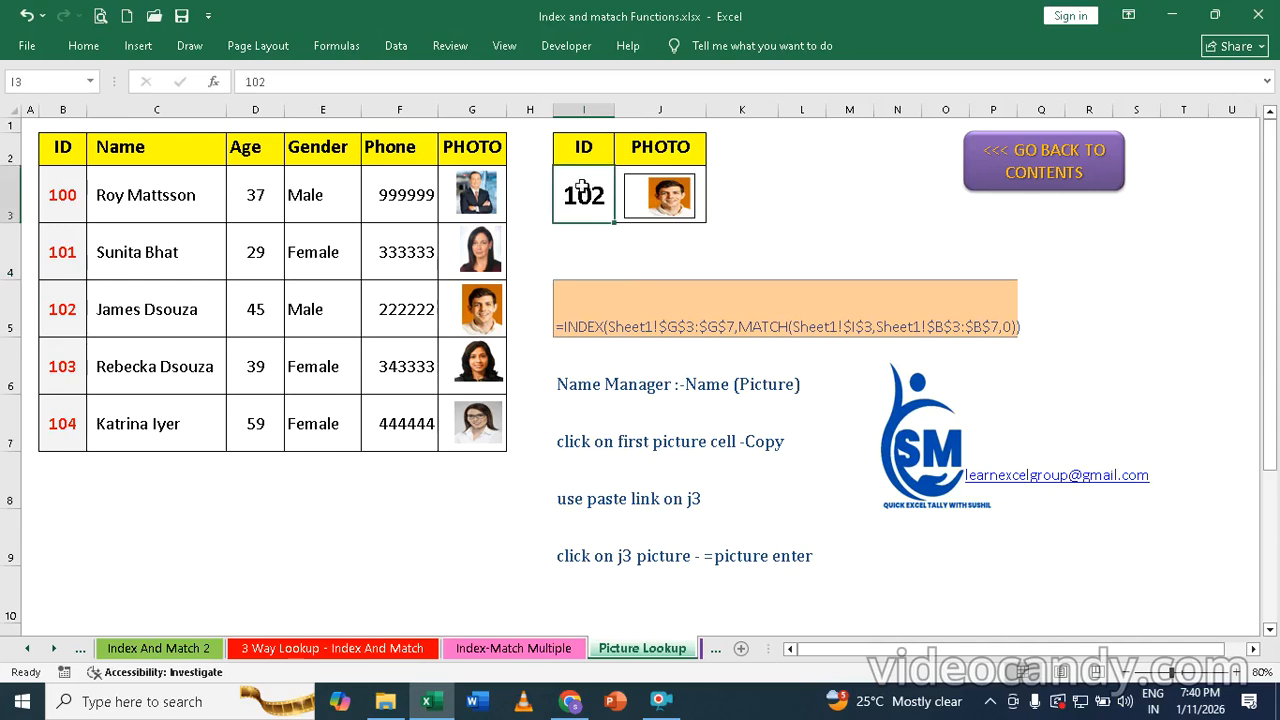
left_click(392, 45)
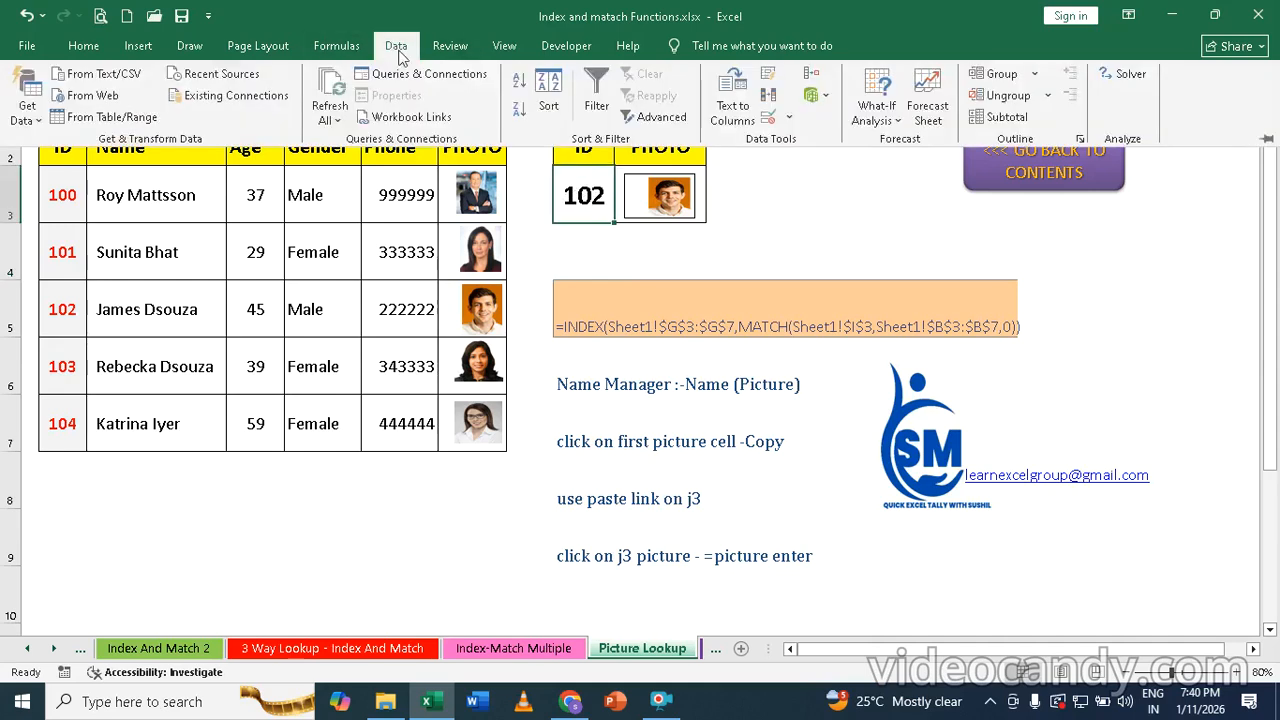
left_click(768, 121)
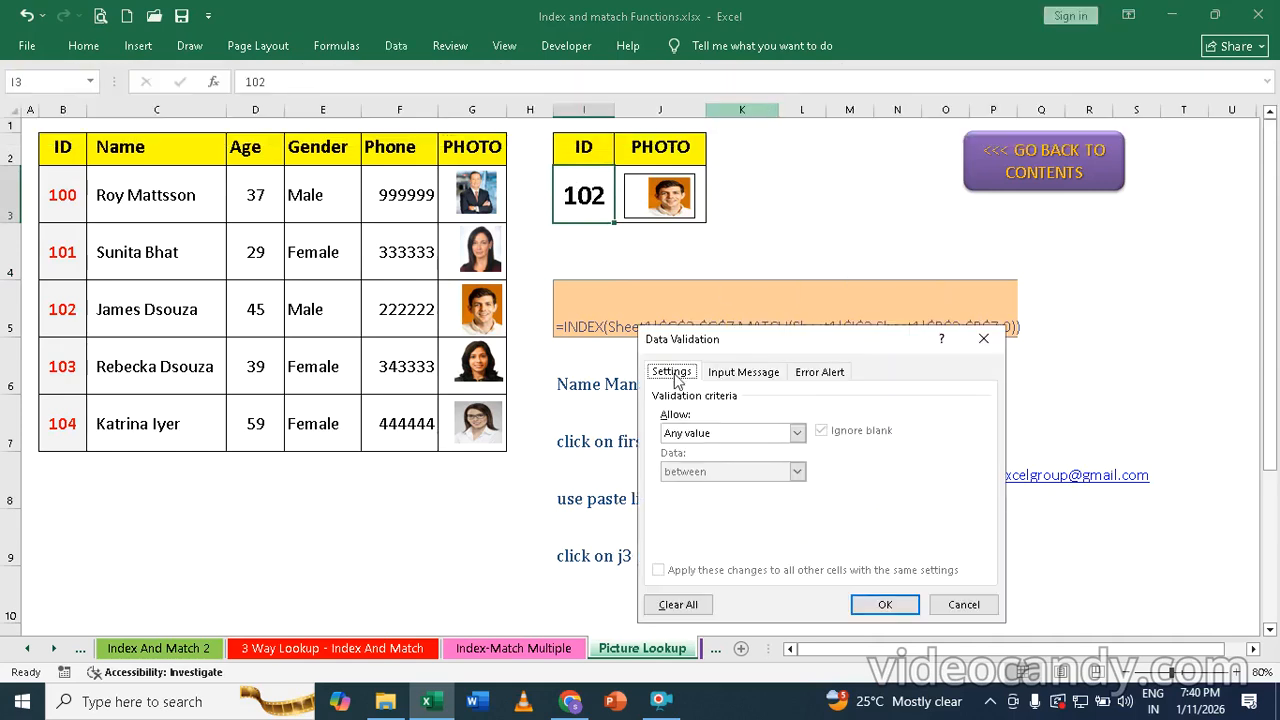
left_click(688, 432)
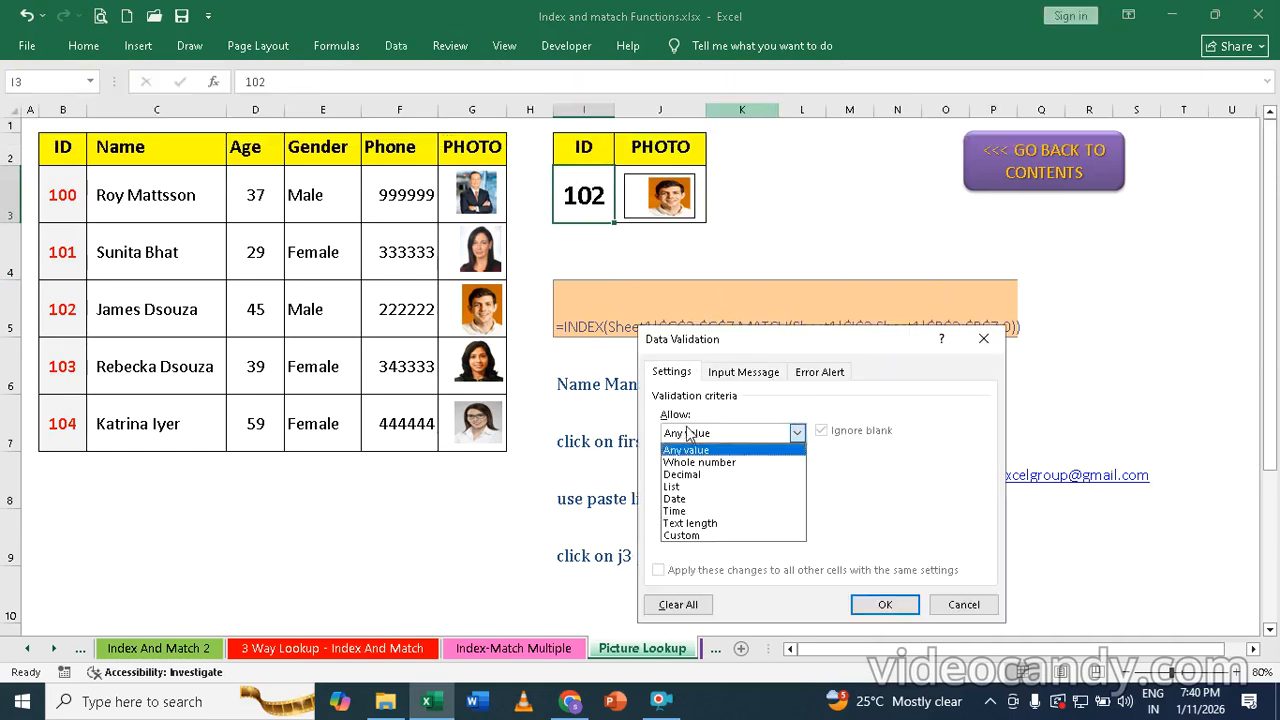
left_click(684, 486)
left_click(673, 511)
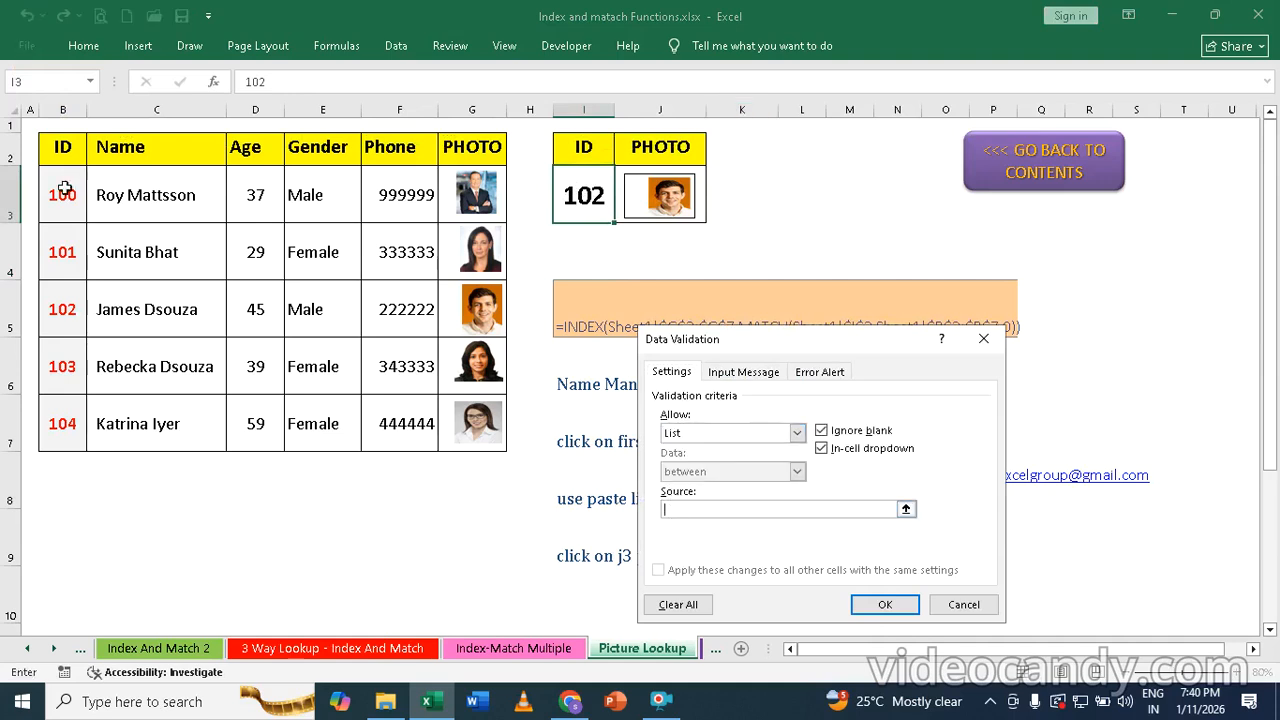
left_click_drag(63, 190, 52, 420)
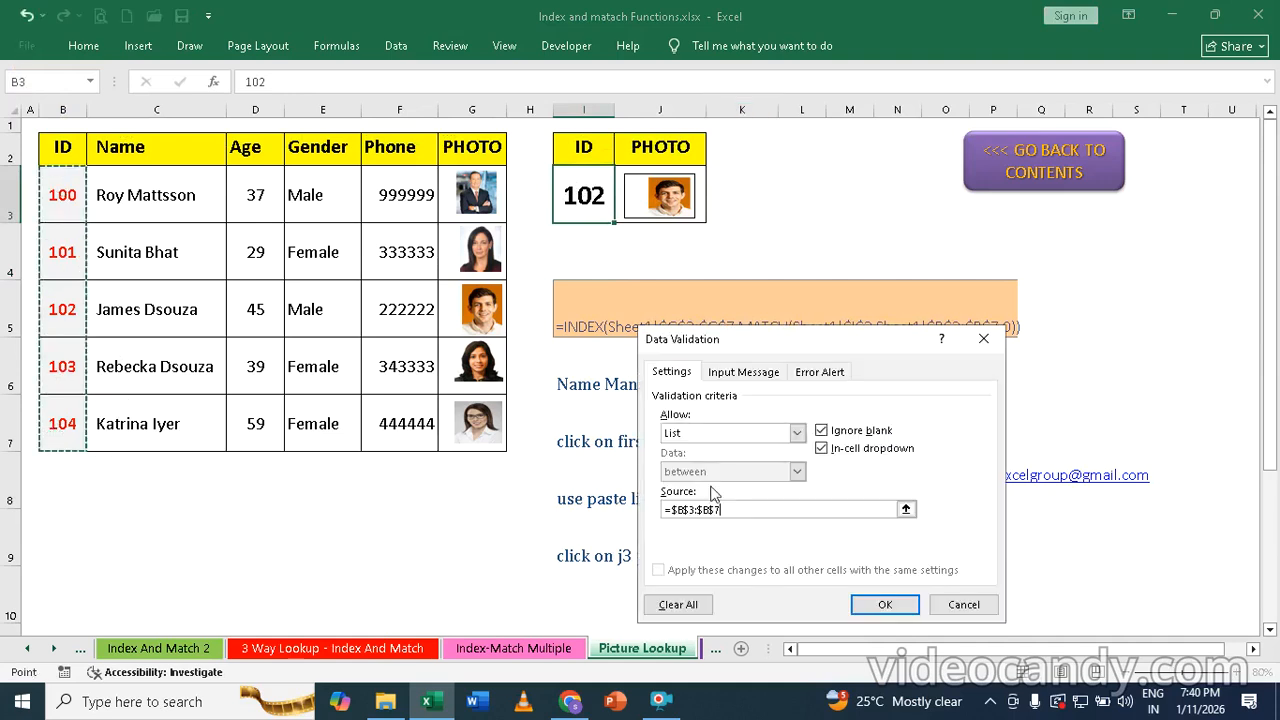
left_click(886, 605)
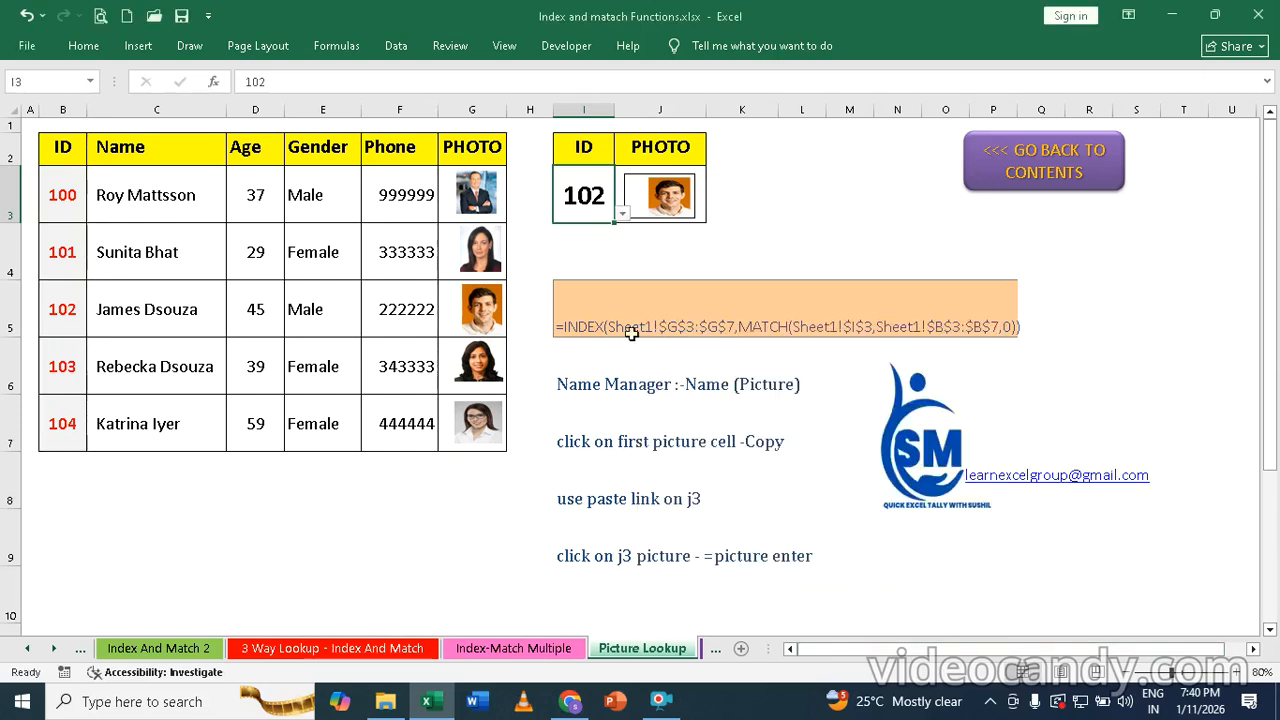
left_click(621, 214)
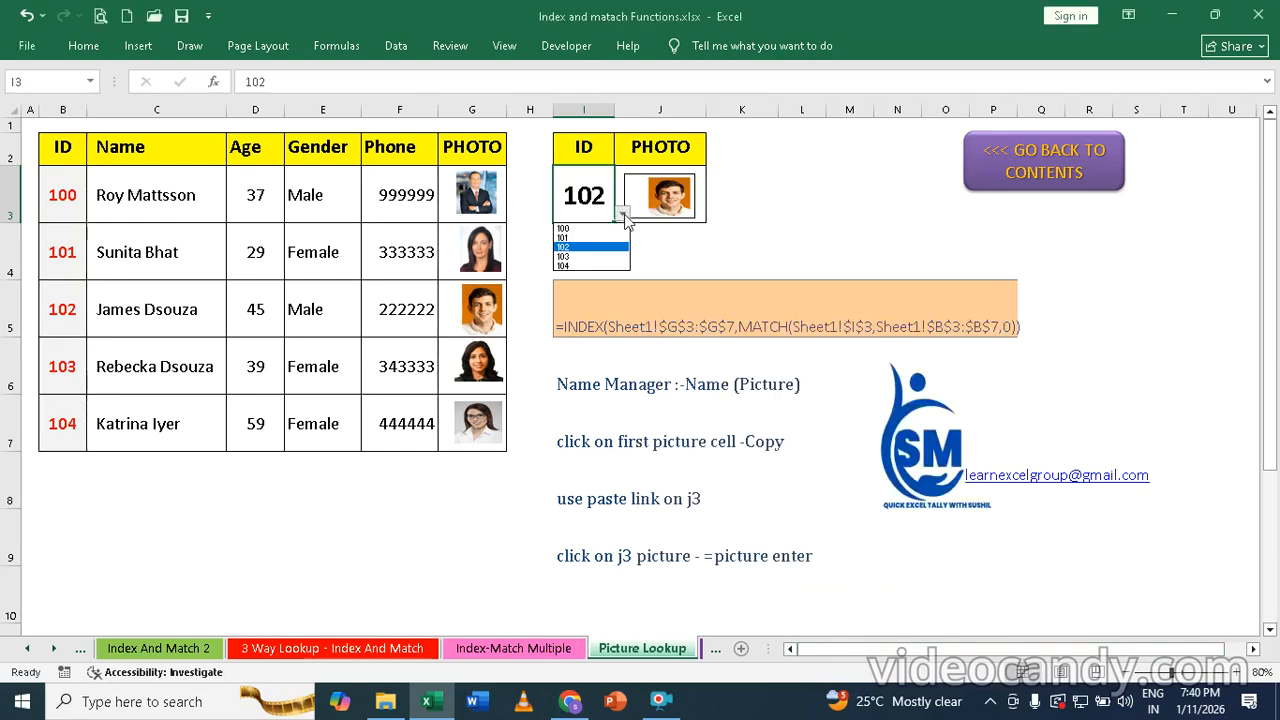
left_click(877, 245)
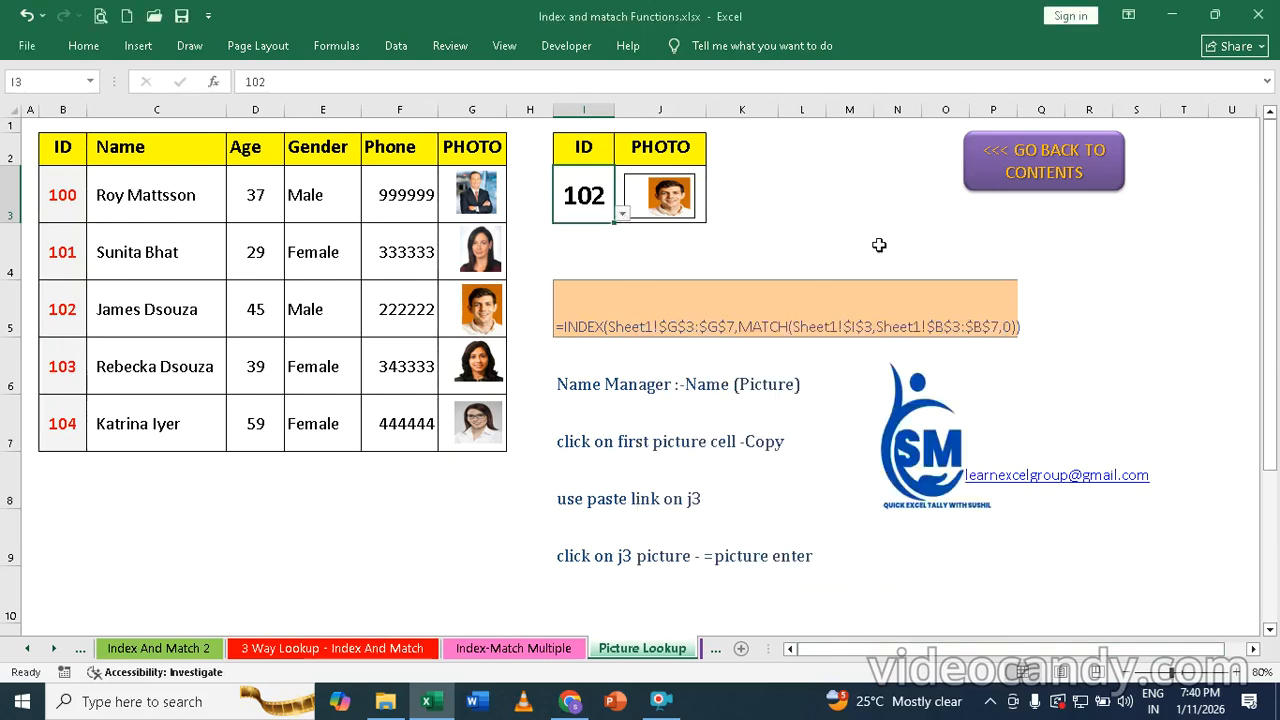
Step: Test the picture lookup by choosing IDs 100, 101 and finally 104 from the dropdown list in I3
left_click(1236, 671)
left_click(1236, 671)
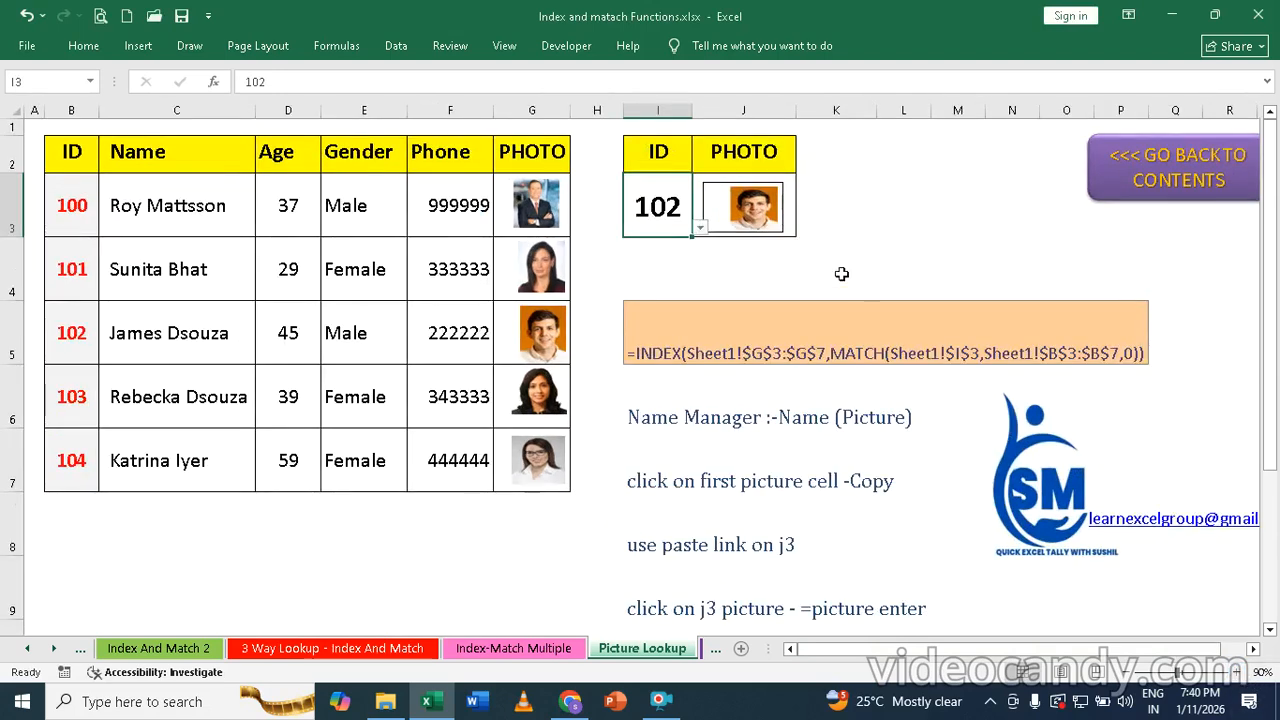
left_click(1238, 672)
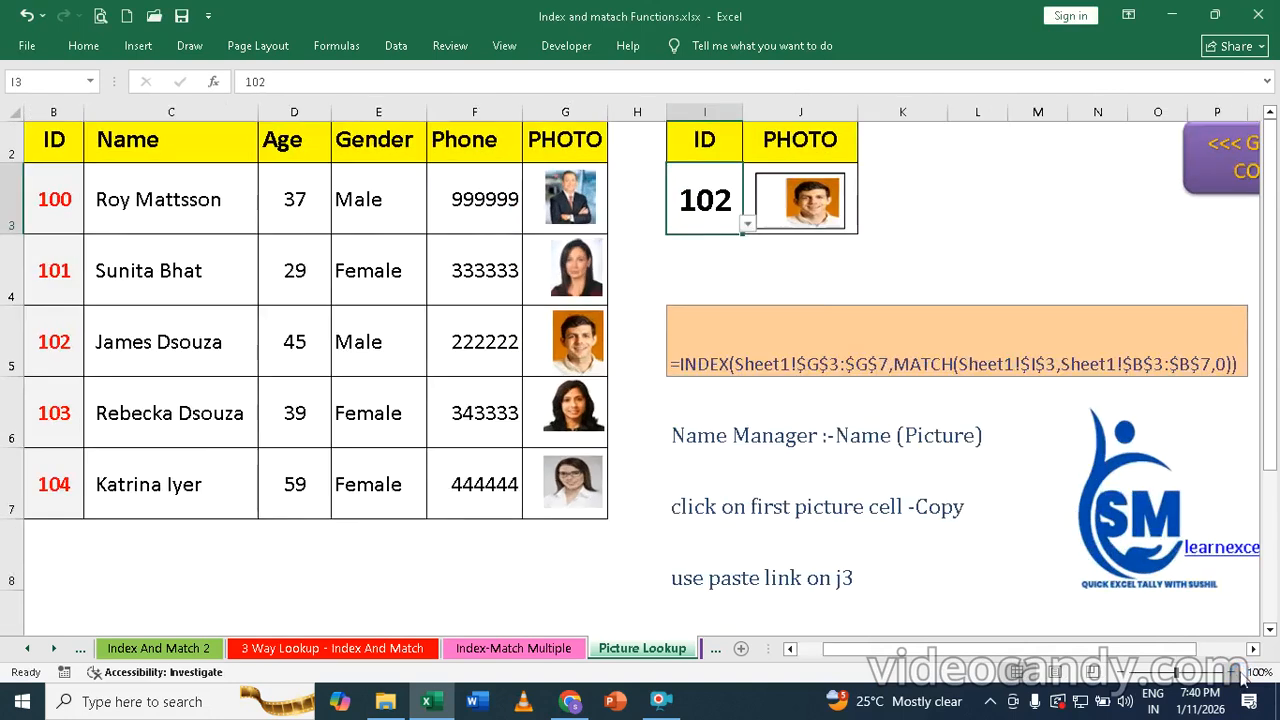
left_click(751, 225)
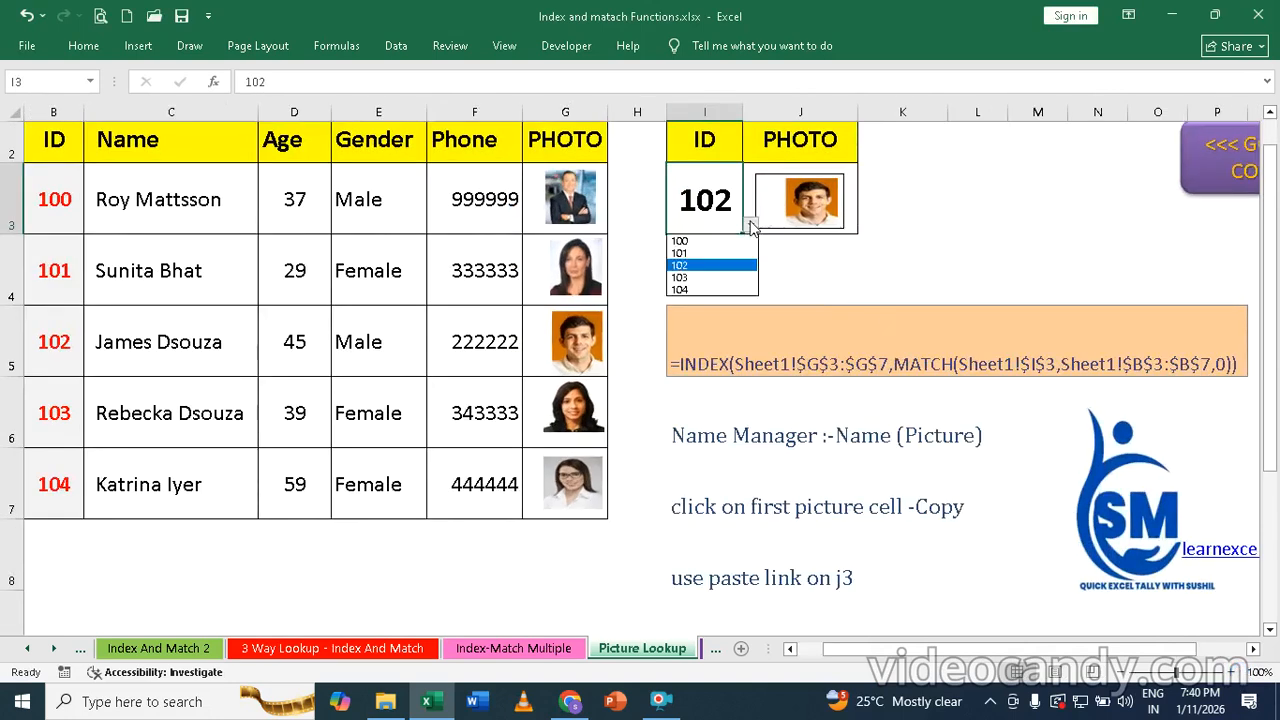
left_click(680, 242)
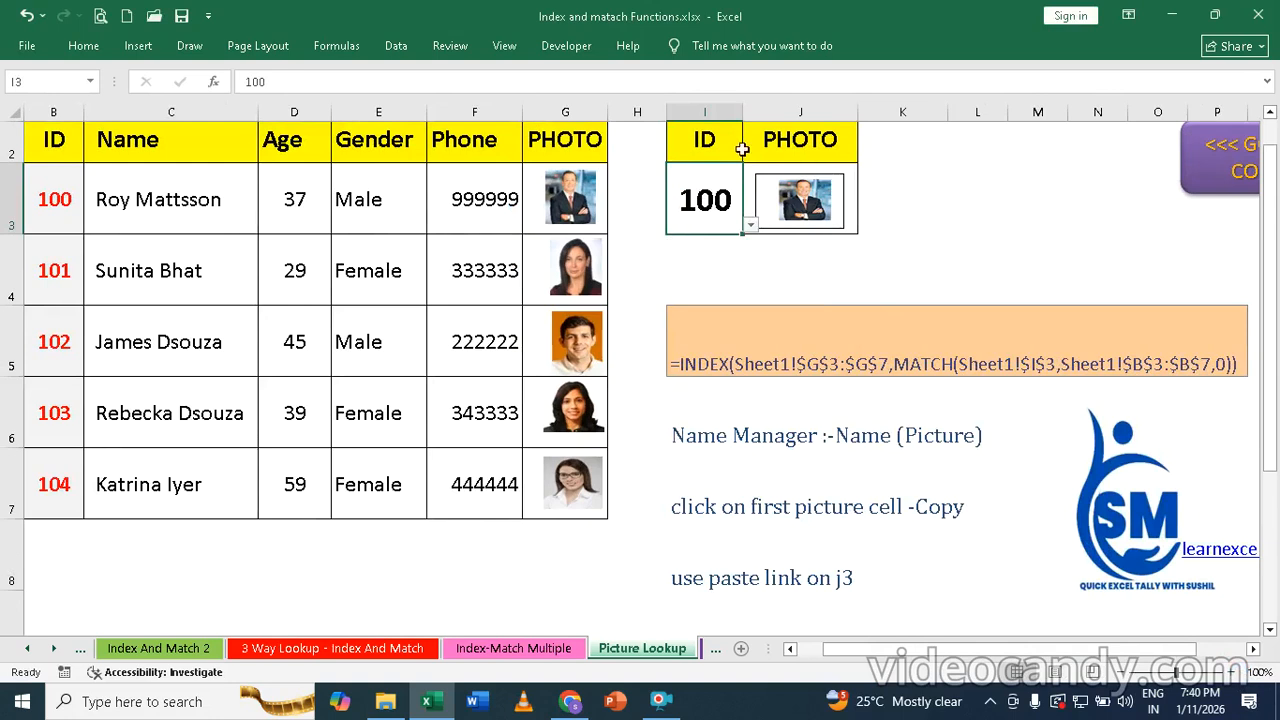
left_click(751, 225)
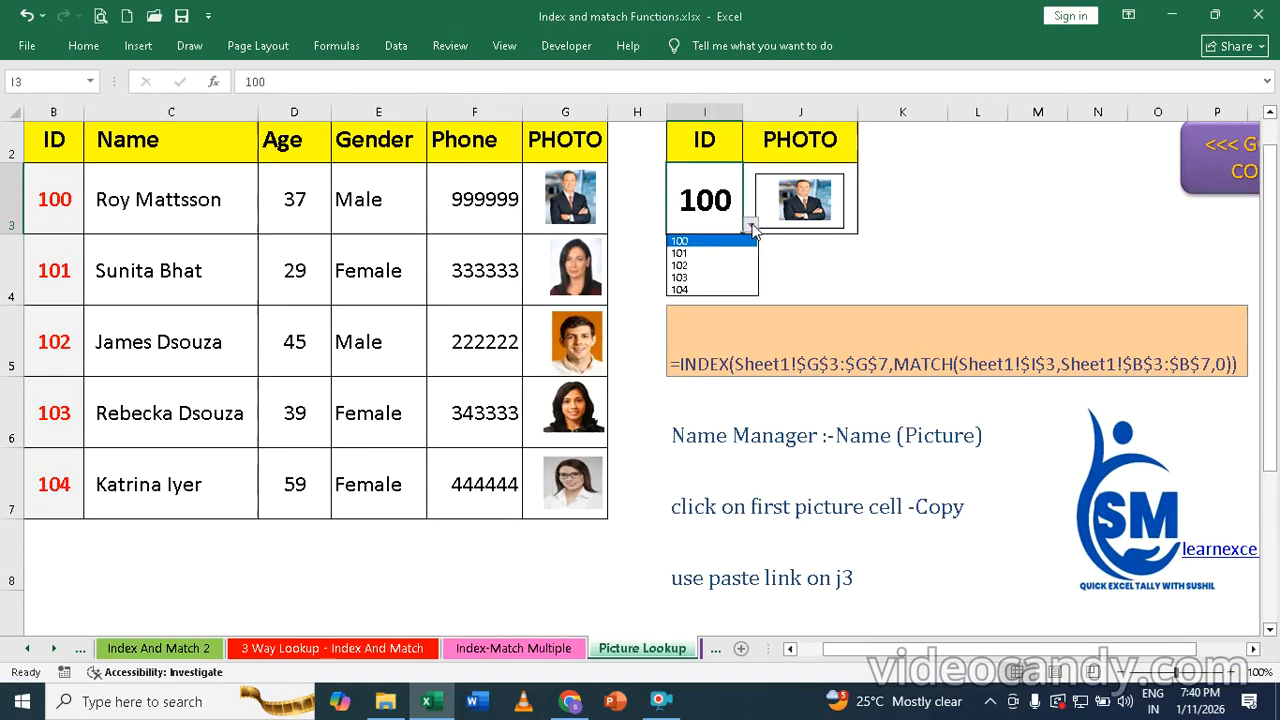
left_click(688, 253)
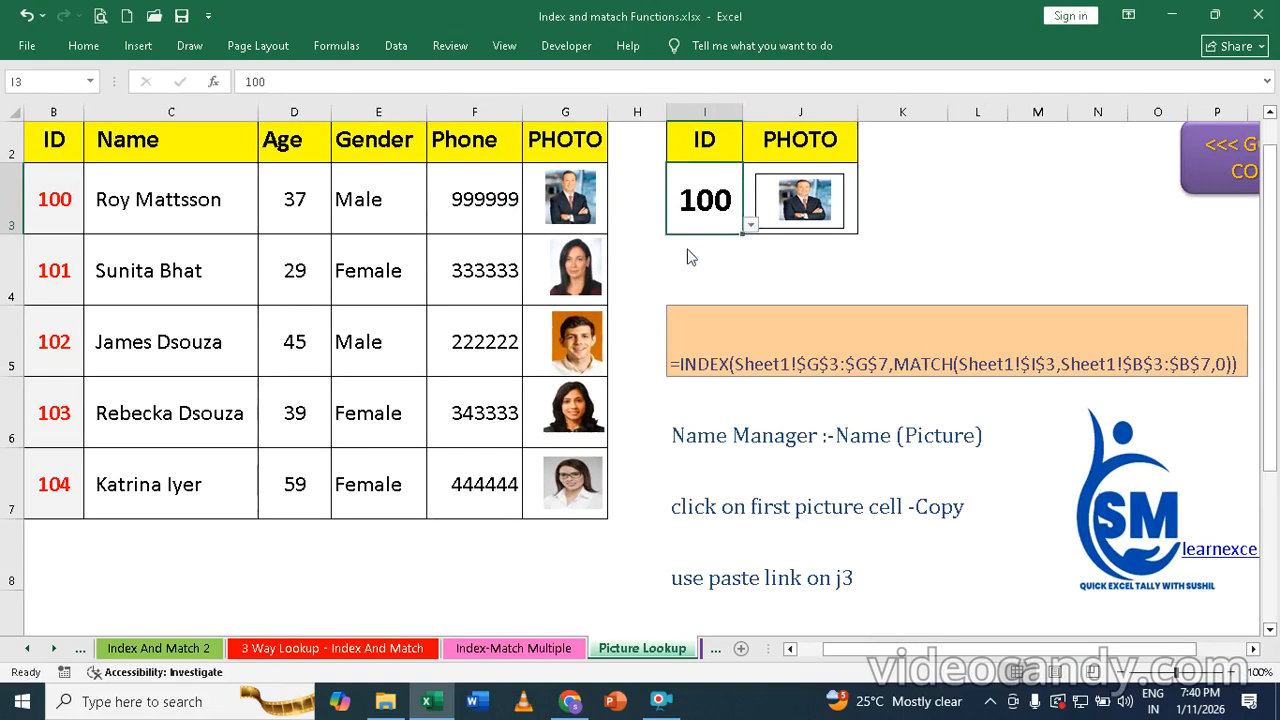
left_click(727, 197)
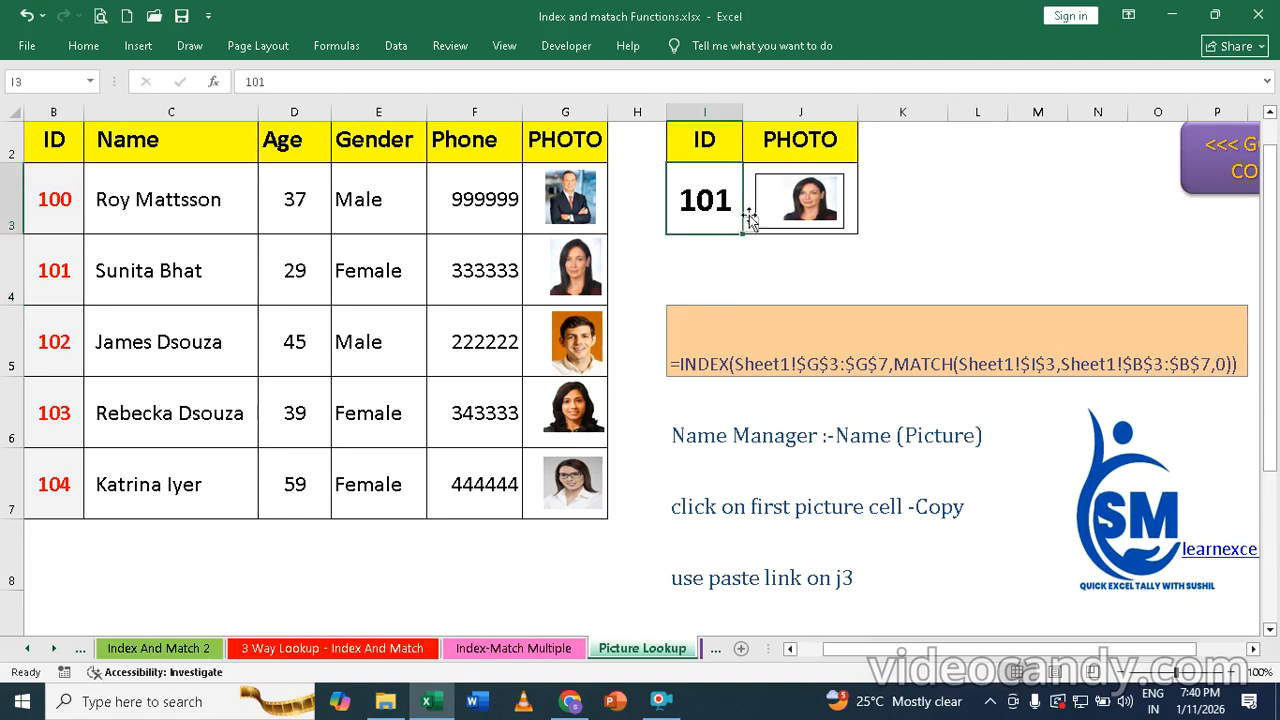
left_click(750, 227)
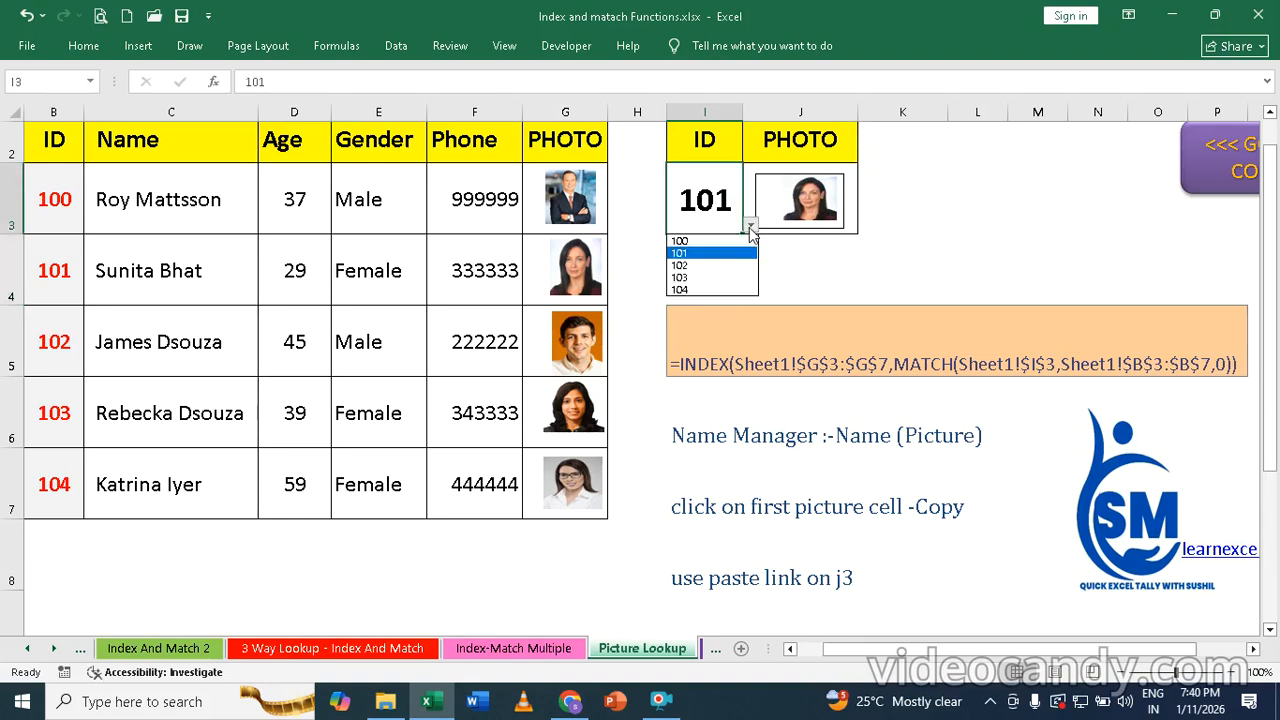
left_click(679, 289)
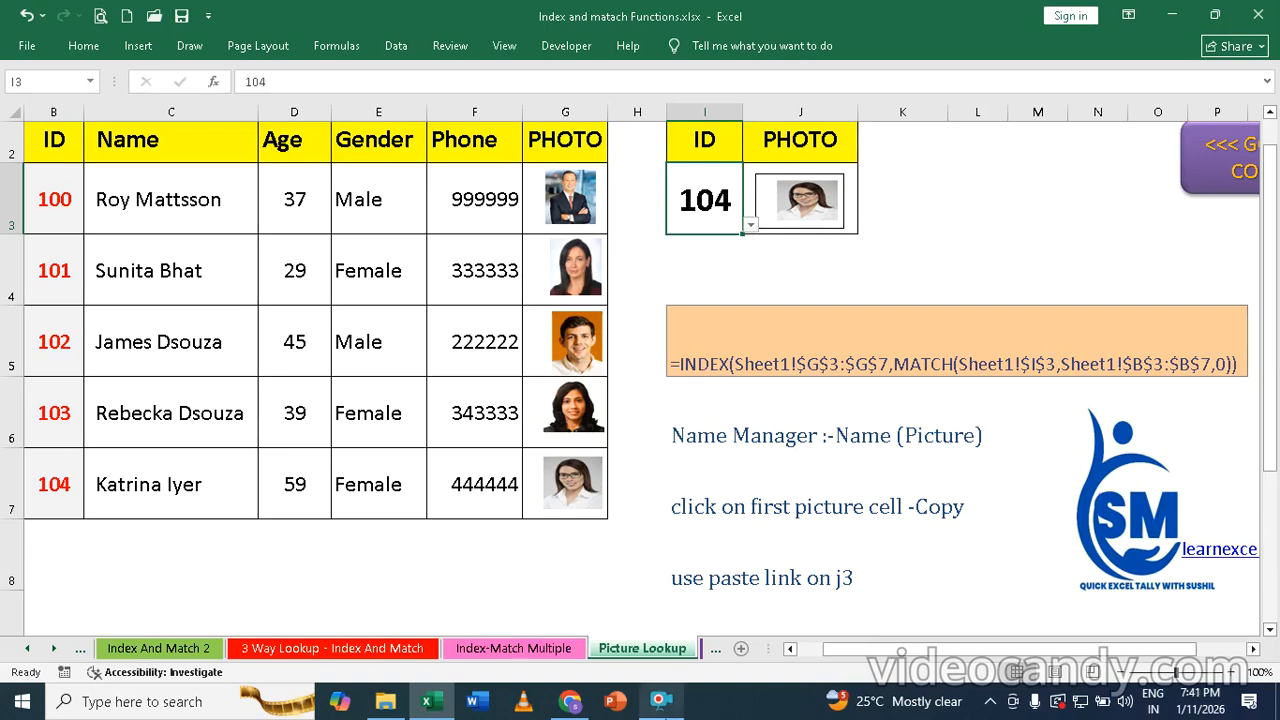
left_click(660, 703)
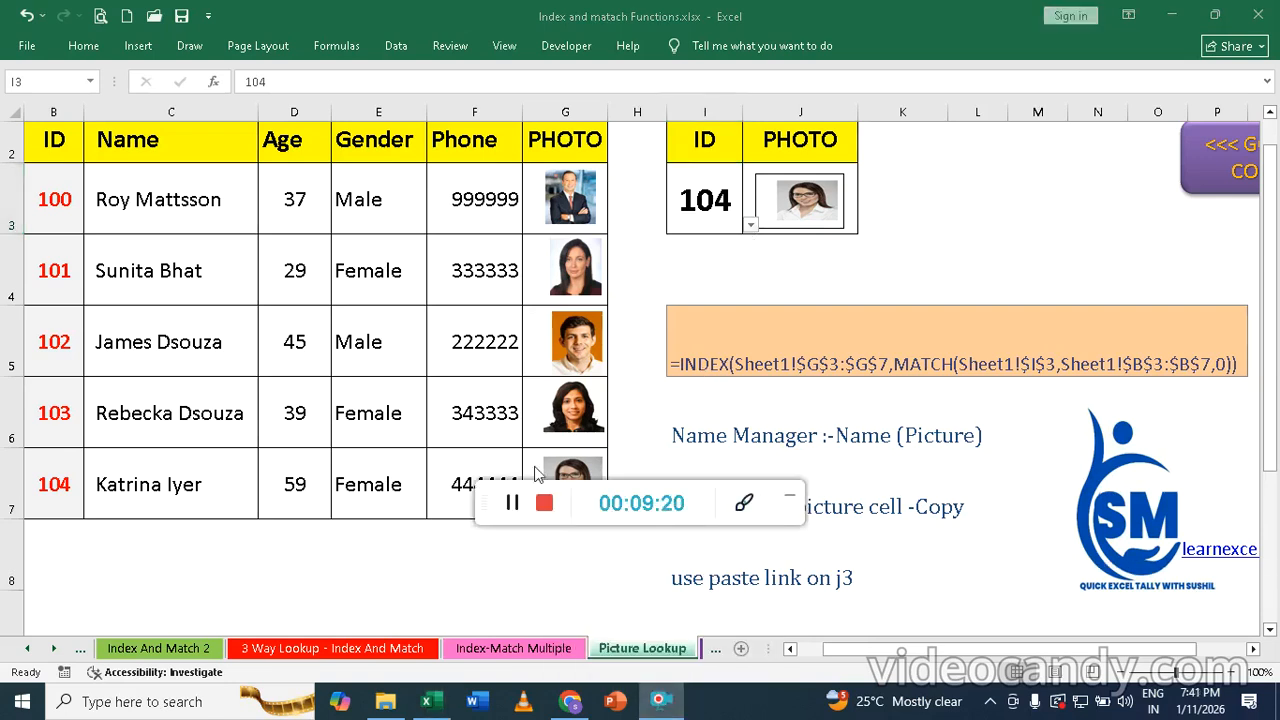